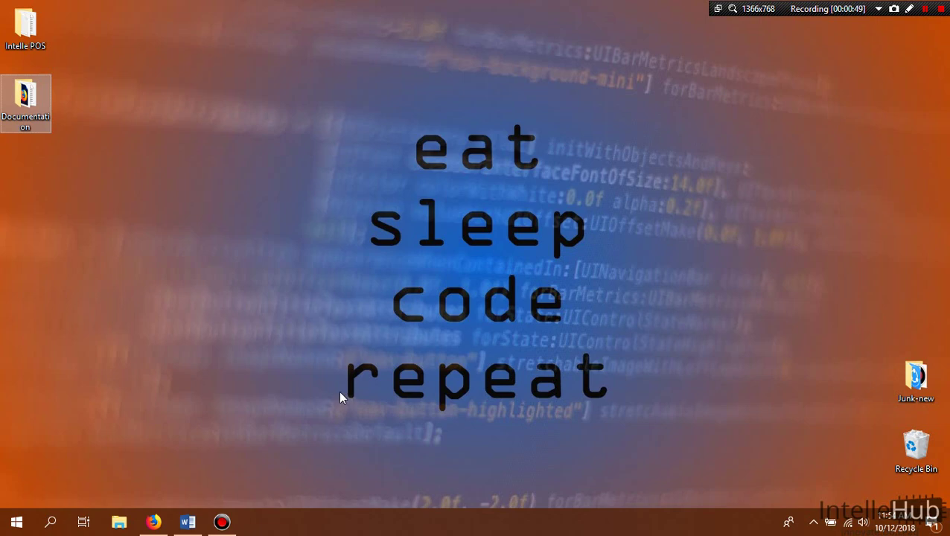
# Step: Switch to Firefox and open cPanel's File Manager to view the home directory
pyautogui.click(154, 522)
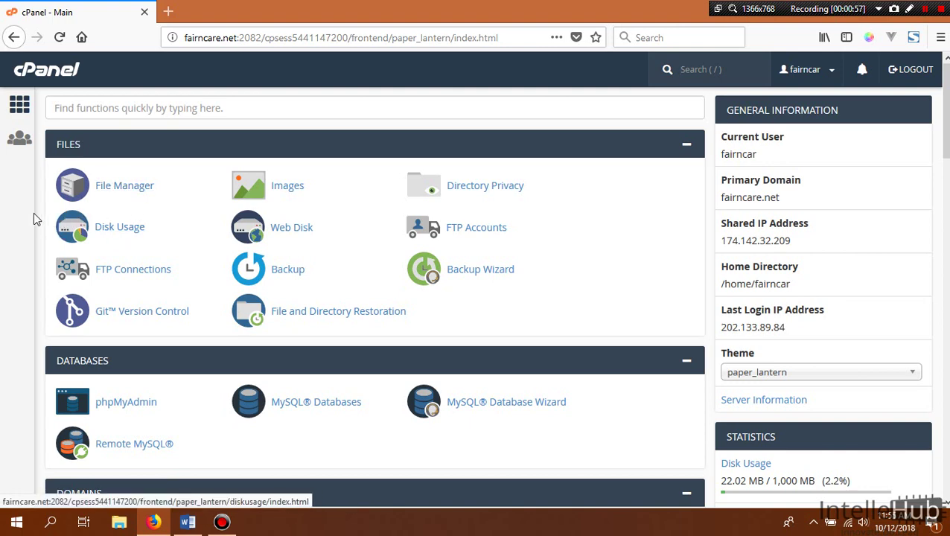
pyautogui.click(125, 192)
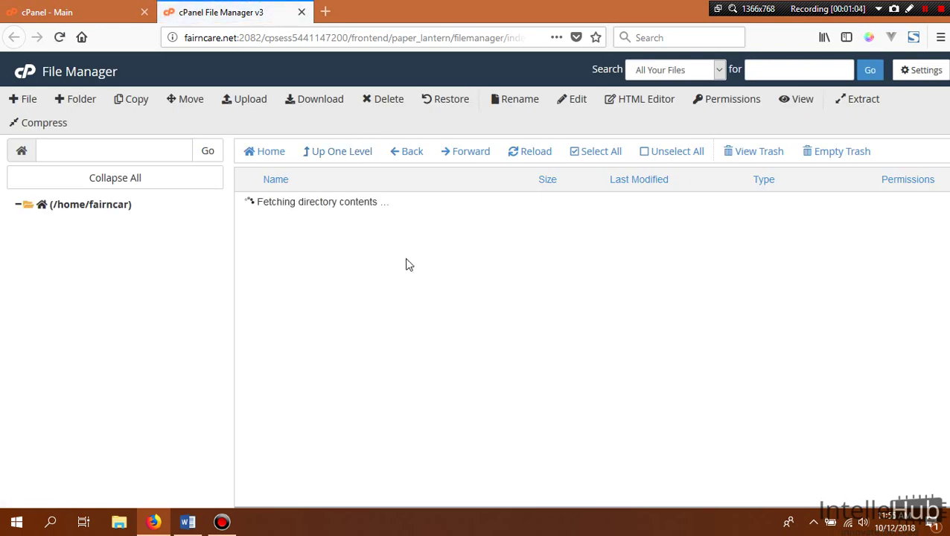
pyautogui.scroll(-1, 406, 264)
pyautogui.scroll(-1, 407, 264)
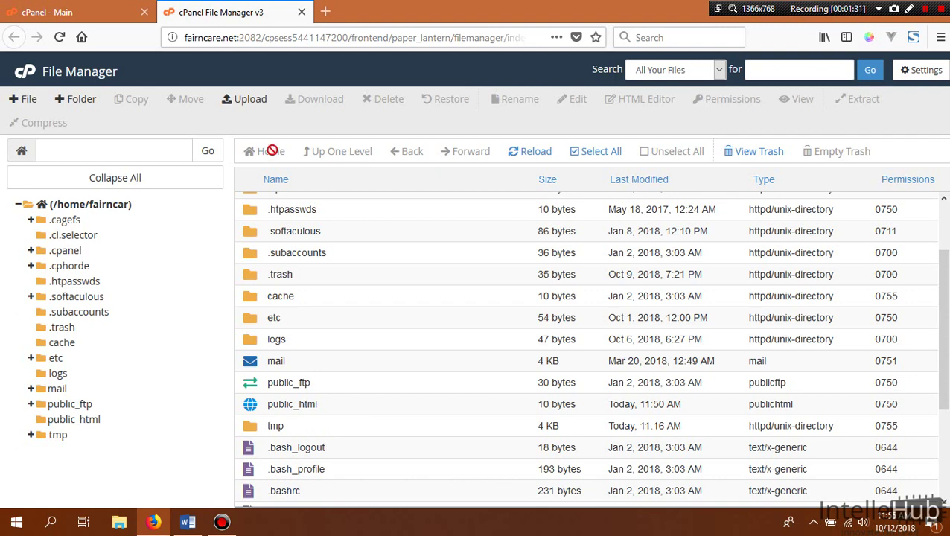
# Step: Upload intelle-pos-v1.0.0.zip from the Intelle POS desktop folder to the home directory and return to the file listing
pyautogui.click(247, 103)
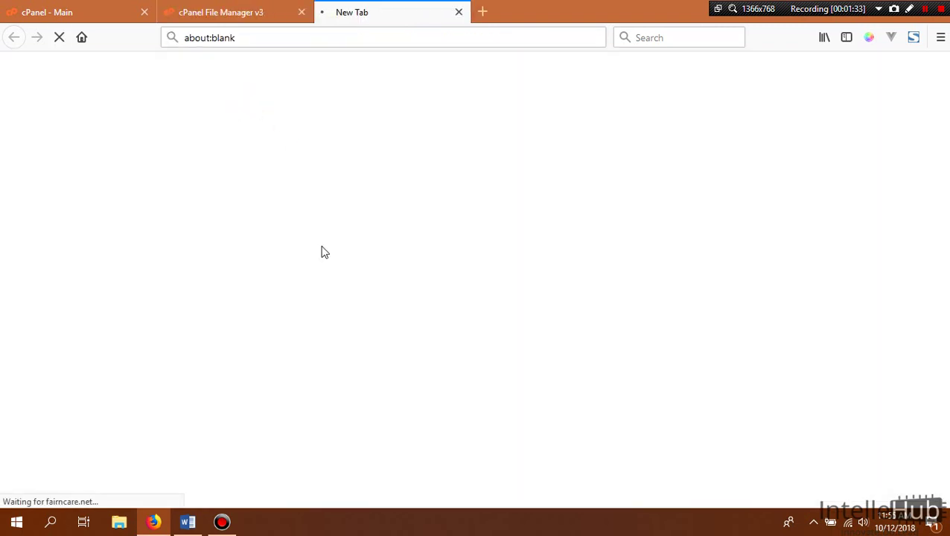
pyautogui.click(476, 298)
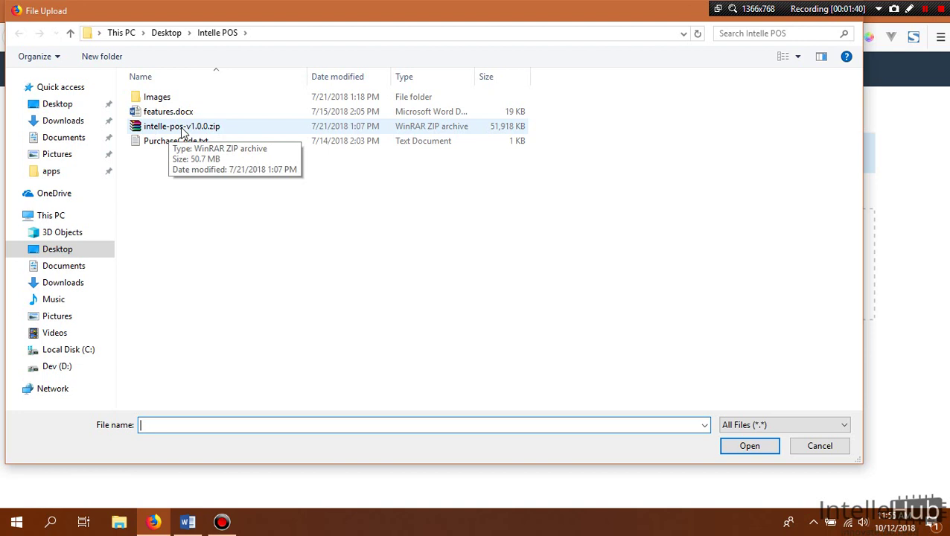
pyautogui.click(183, 128)
pyautogui.doubleClick(182, 128)
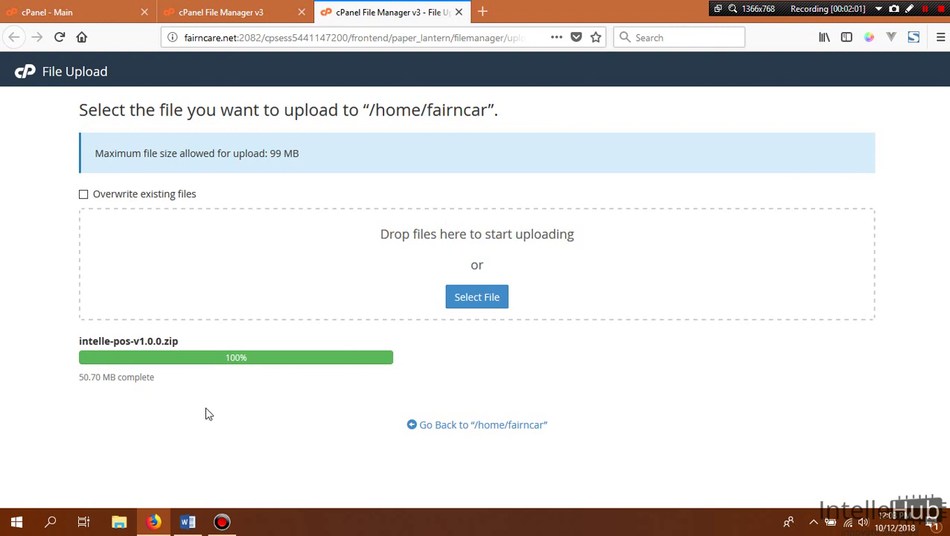
pyautogui.click(440, 431)
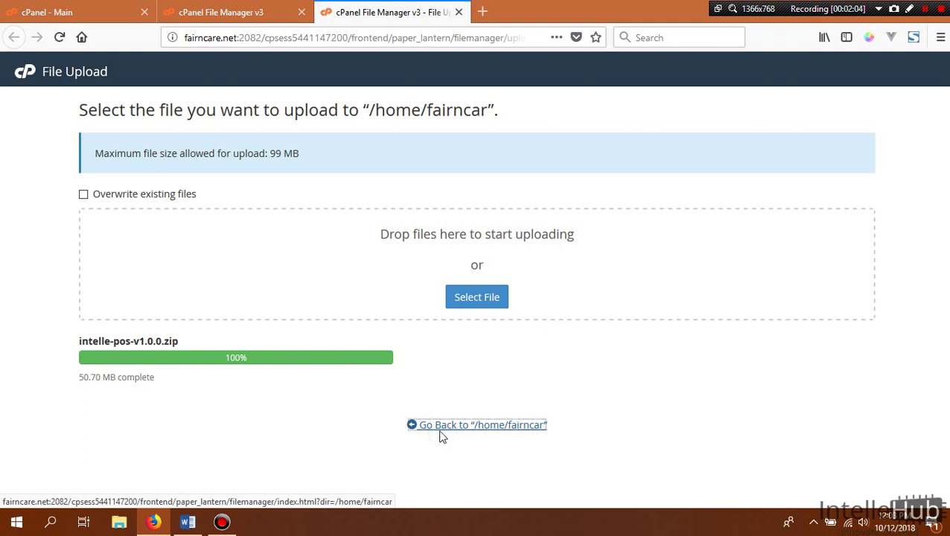
# Step: Extract intelle-pos-v1.0.0.zip into the root path "/" of the home directory and dismiss the extraction results
pyautogui.scroll(-5, 440, 437)
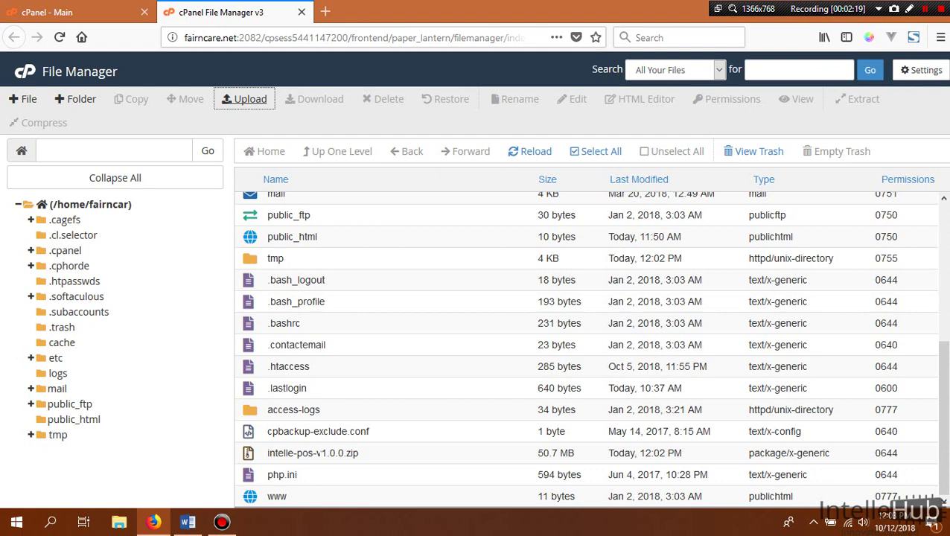
pyautogui.rightClick(314, 453)
pyautogui.click(341, 464)
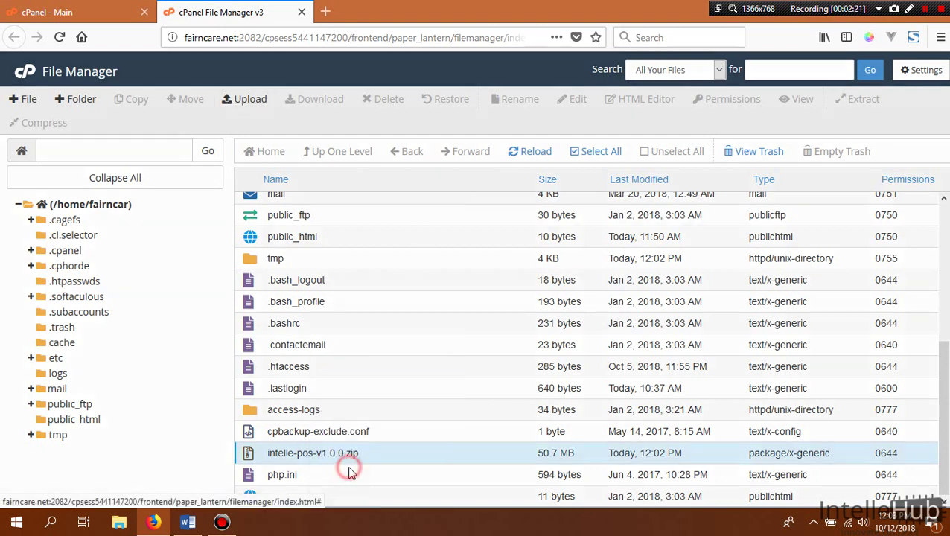
pyautogui.click(379, 310)
pyautogui.write('/')
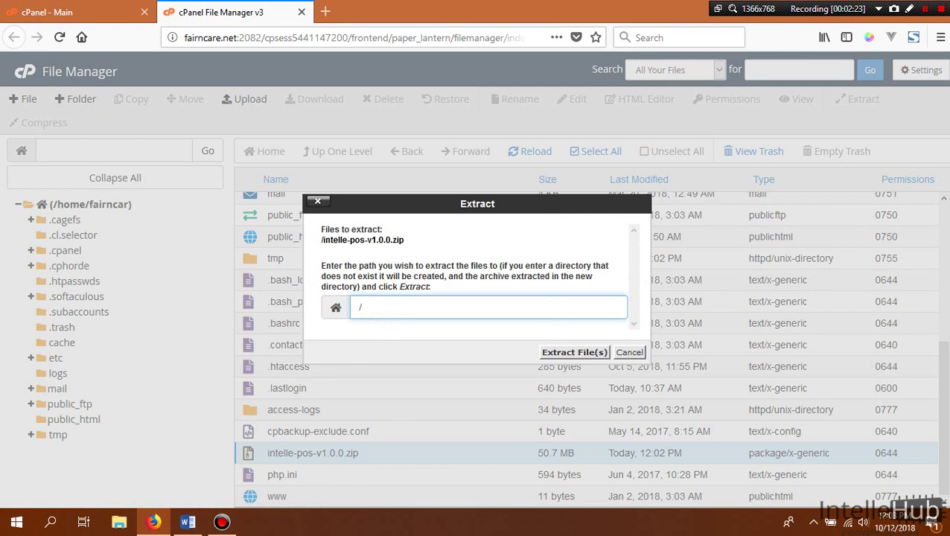
pyautogui.click(583, 353)
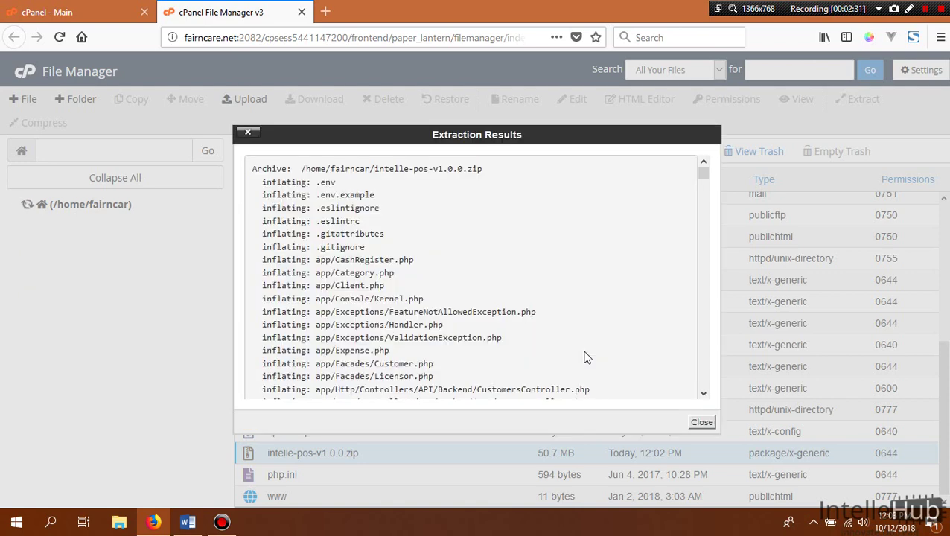
pyautogui.click(702, 424)
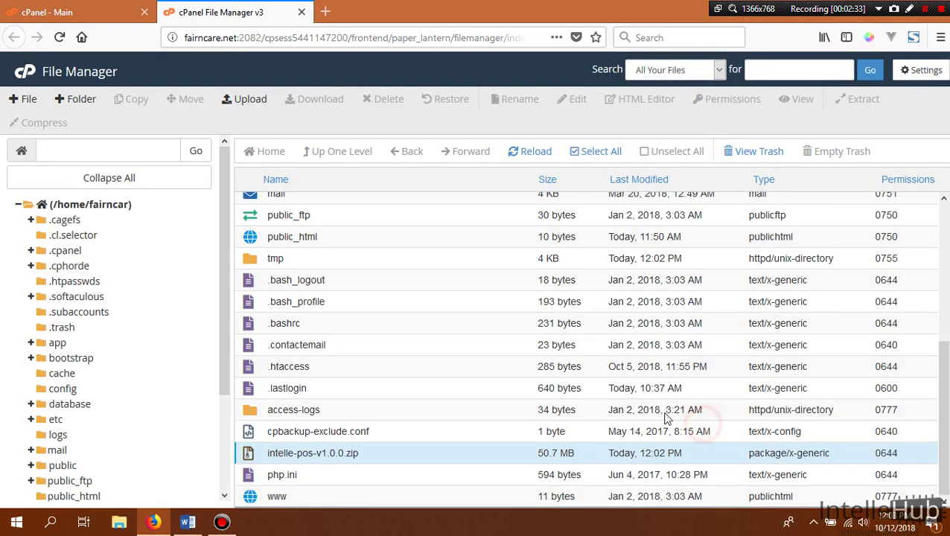
# Step: Reload File Manager and look through the home directory for the extracted application folders
pyautogui.click(60, 44)
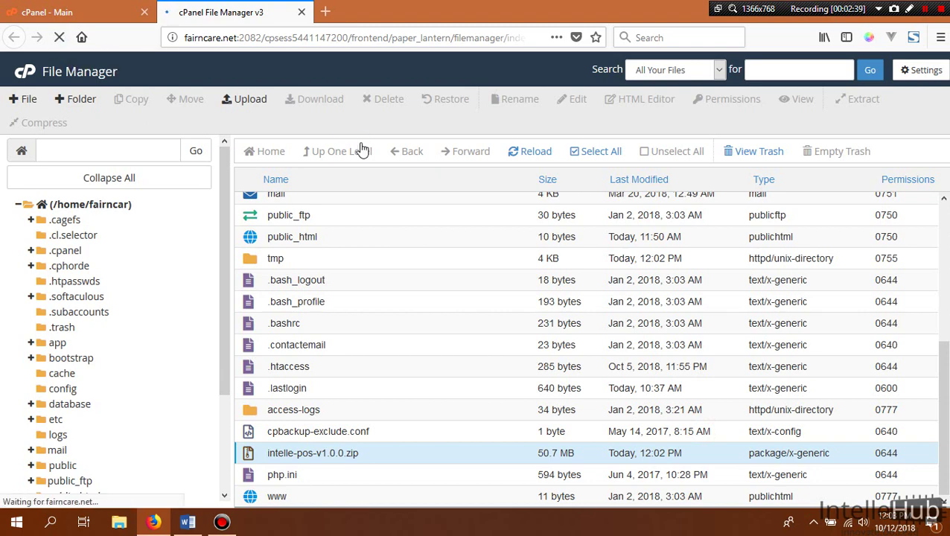
pyautogui.scroll(-3, 402, 325)
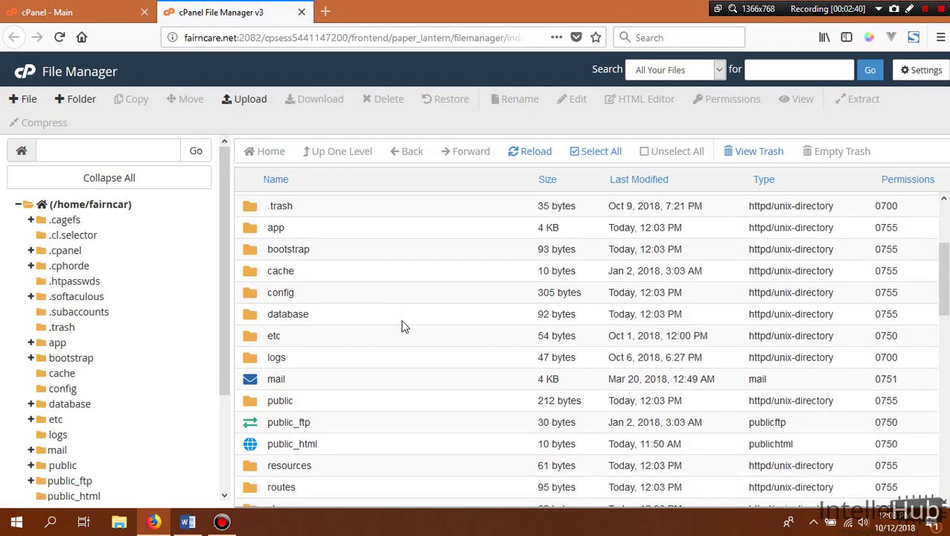
pyautogui.scroll(-8, 402, 326)
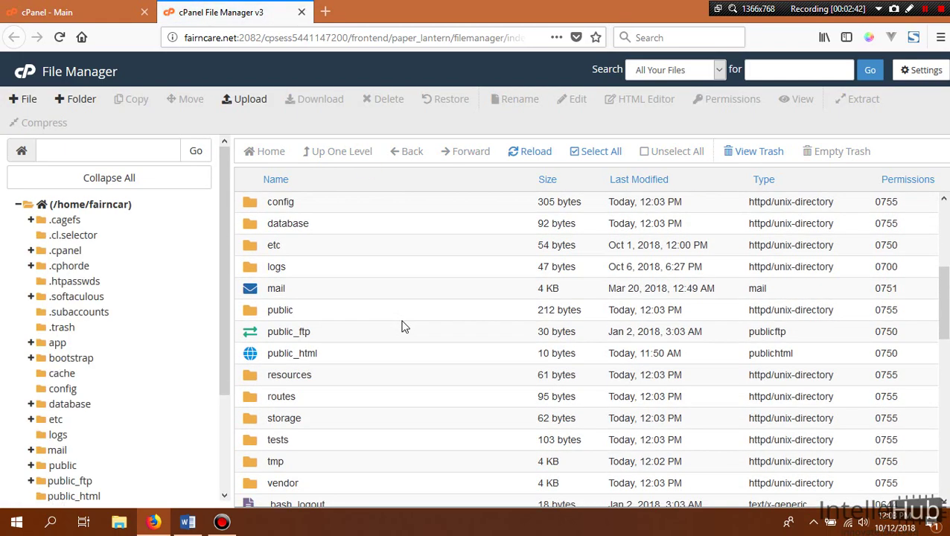
pyautogui.scroll(5, 343, 400)
pyautogui.scroll(-2, 343, 400)
pyautogui.scroll(5, 343, 400)
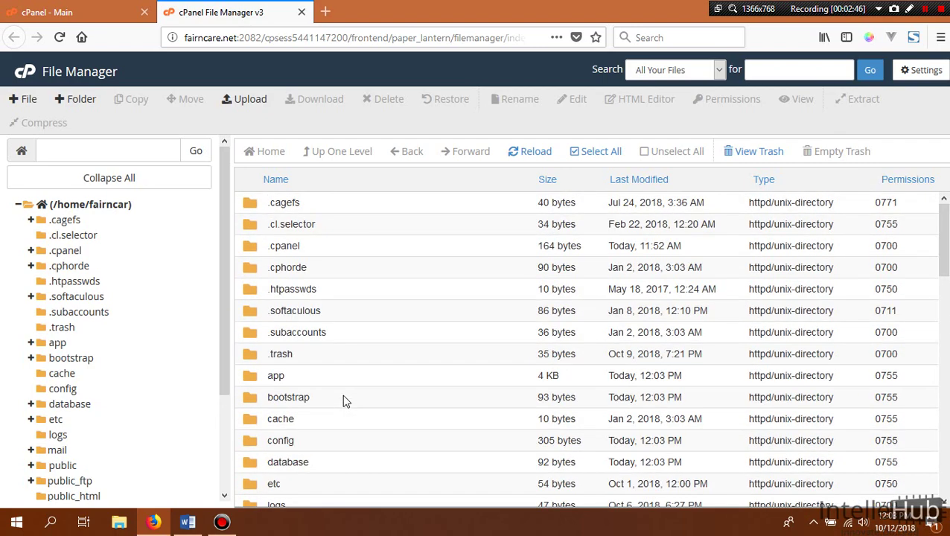
pyautogui.scroll(-2, 344, 401)
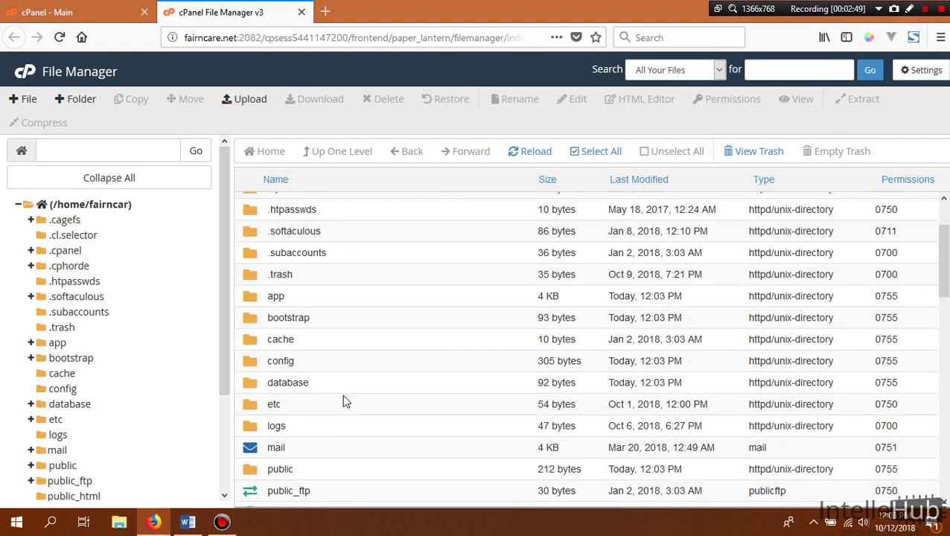
pyautogui.scroll(-2, 344, 400)
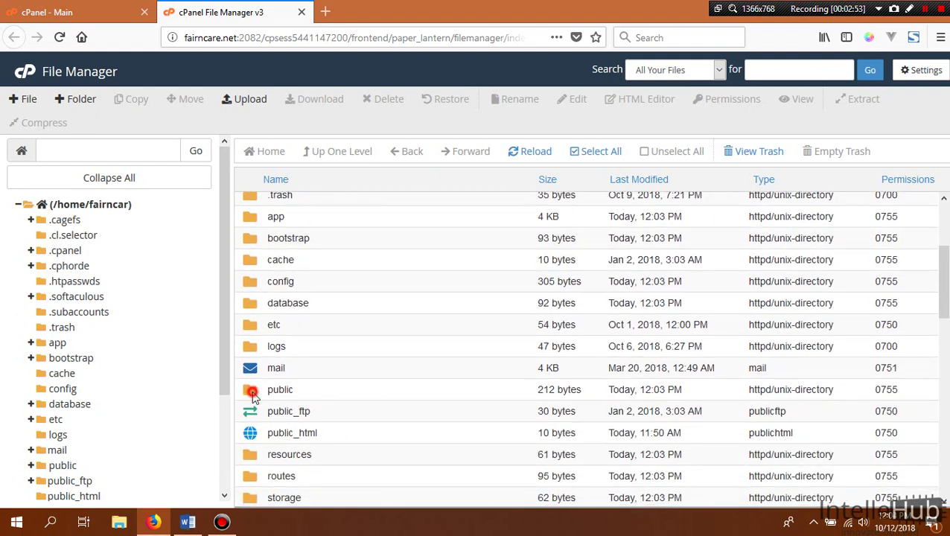
# Step: Move all files and folders inside the public folder to /public_html
pyautogui.doubleClick(252, 394)
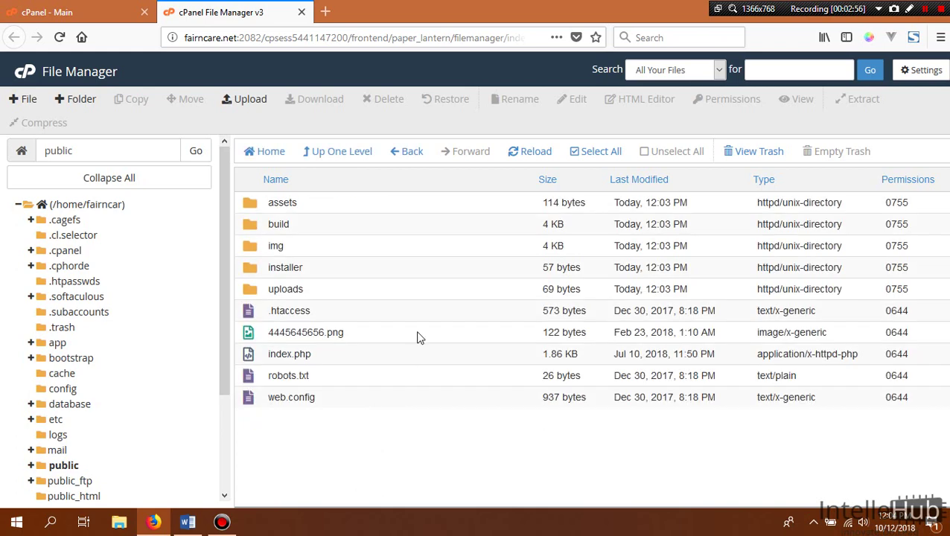
pyautogui.click(591, 154)
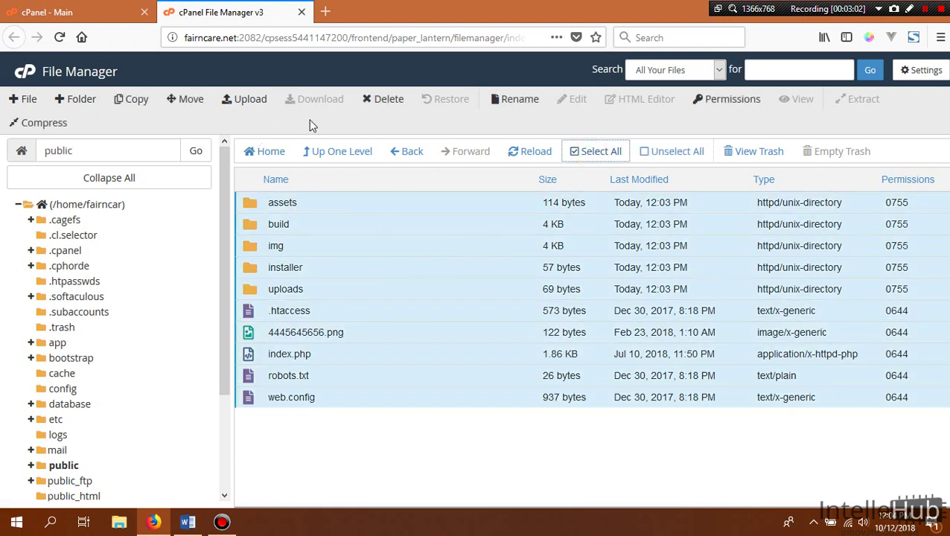
pyautogui.click(191, 99)
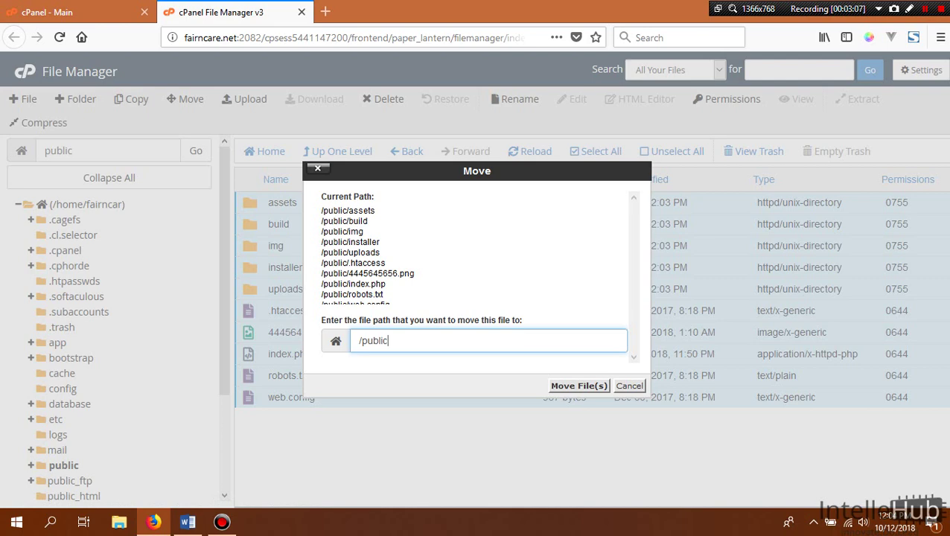
pyautogui.write('_html')
pyautogui.click(575, 386)
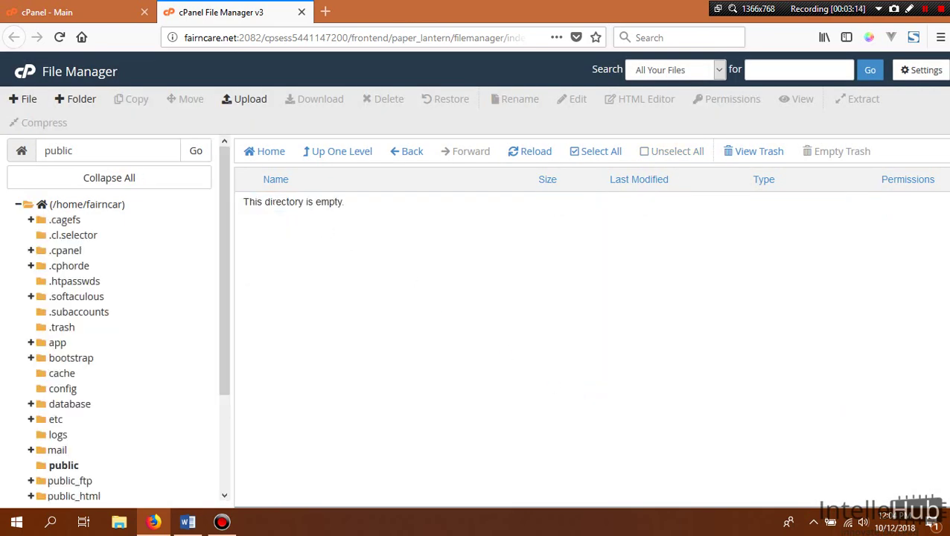
pyautogui.moveTo(281, 202); pyautogui.dragTo(328, 201)
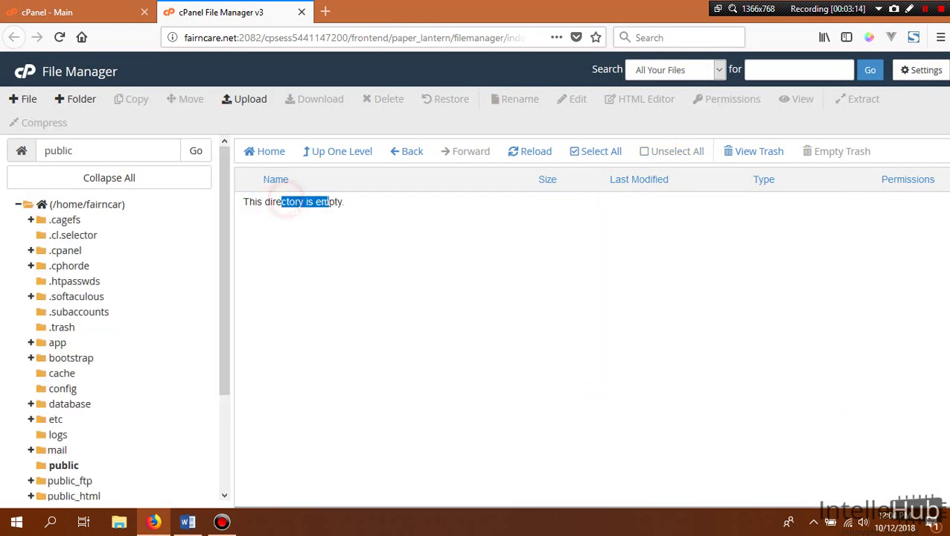
# Step: Permanently delete the public folder from the home directory, skipping the trash, and check the moved files in public_html
pyautogui.click(342, 153)
pyautogui.scroll(-3, 468, 340)
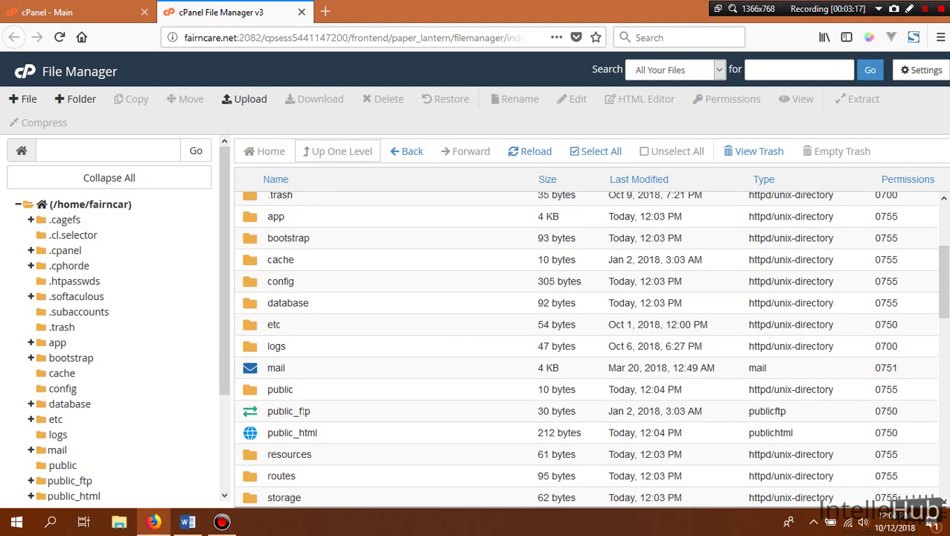
pyautogui.click(253, 390)
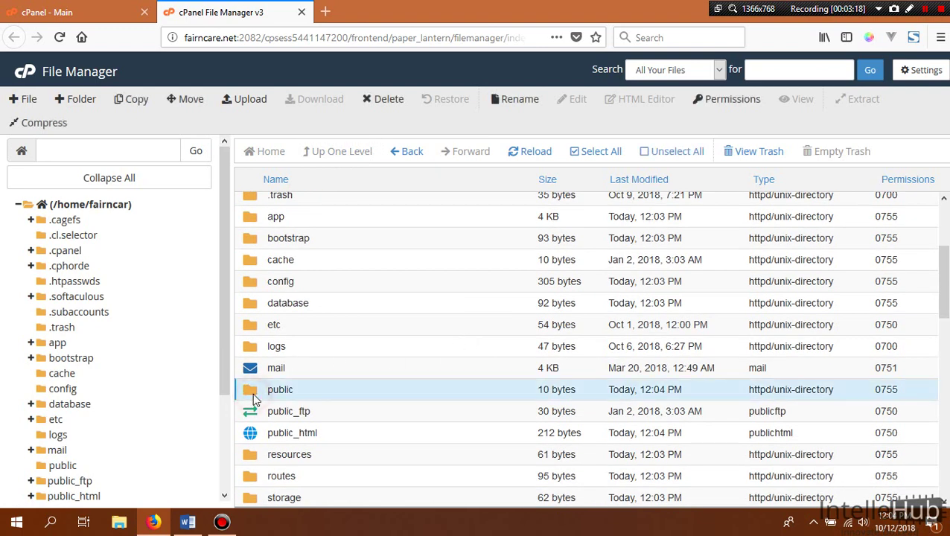
pyautogui.click(385, 103)
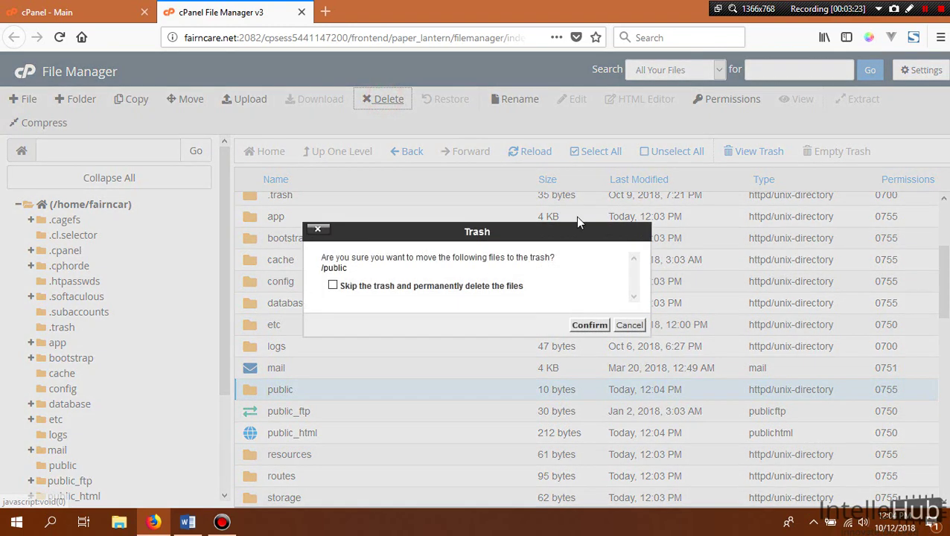
pyautogui.click(332, 286)
pyautogui.click(574, 326)
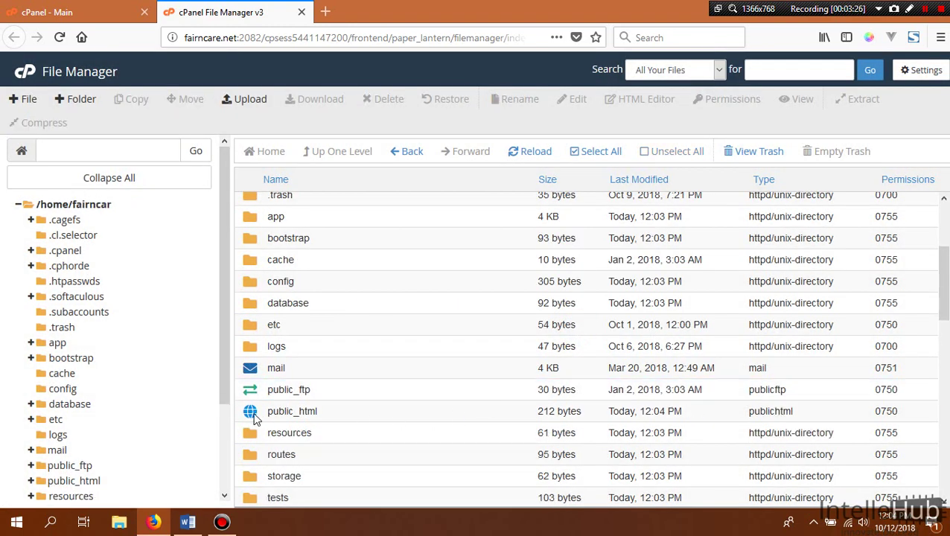
pyautogui.doubleClick(253, 416)
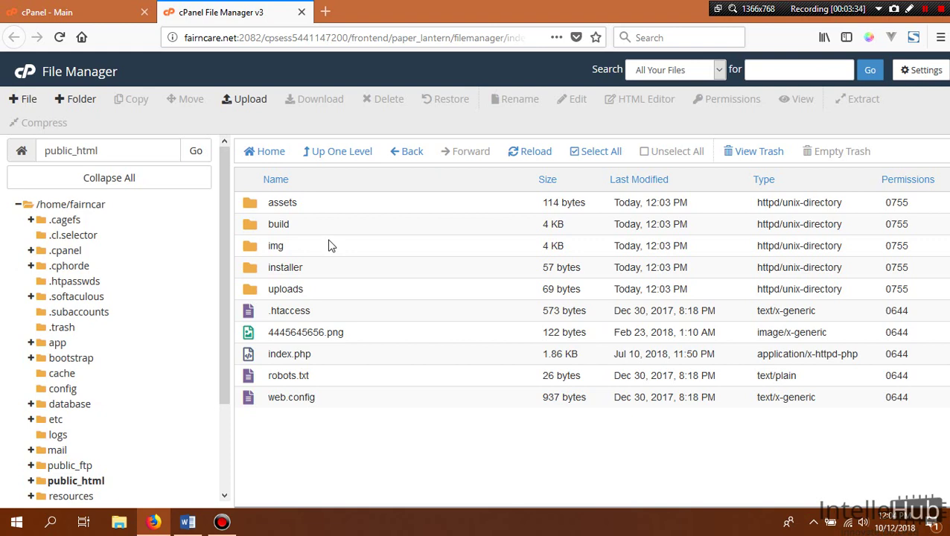
pyautogui.click(342, 154)
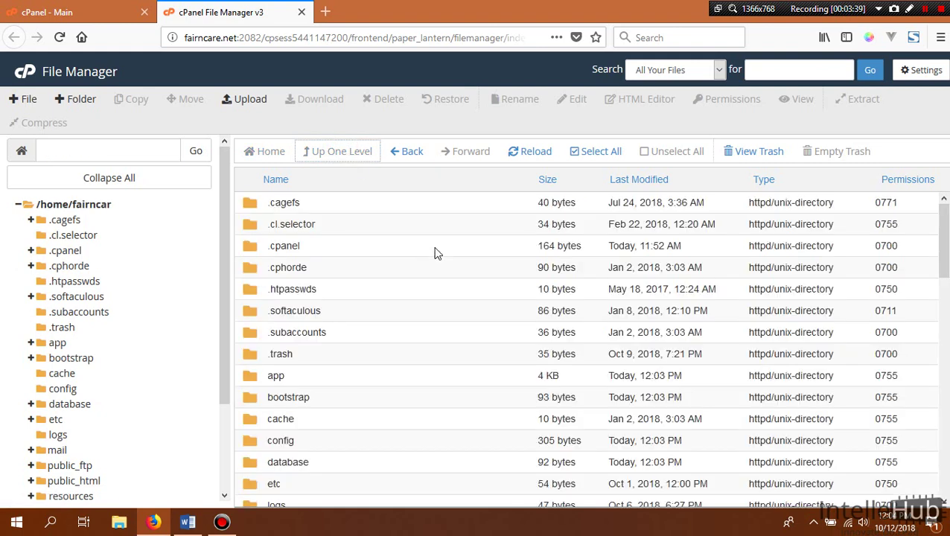
# Step: Open fairncare.net in a new browser tab
pyautogui.click(325, 11)
pyautogui.click(319, 44)
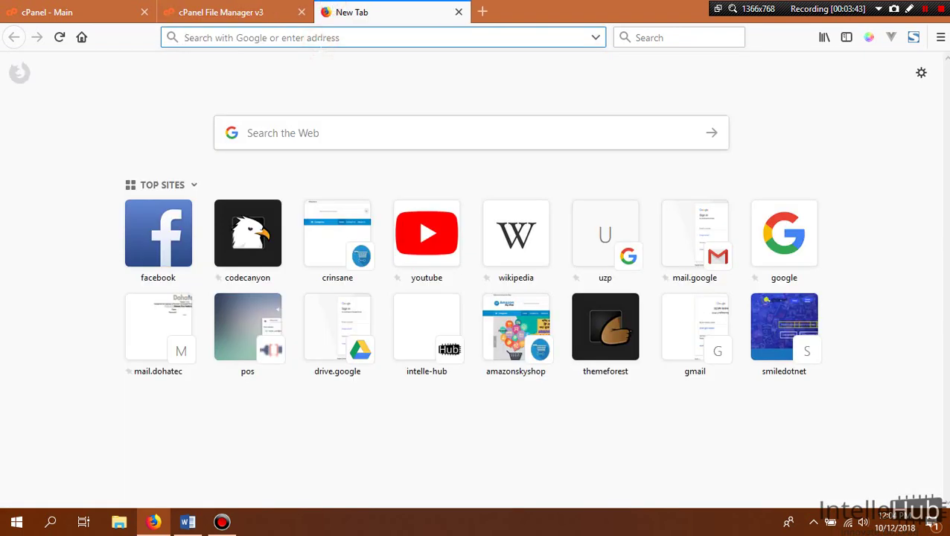
pyautogui.write('fair')
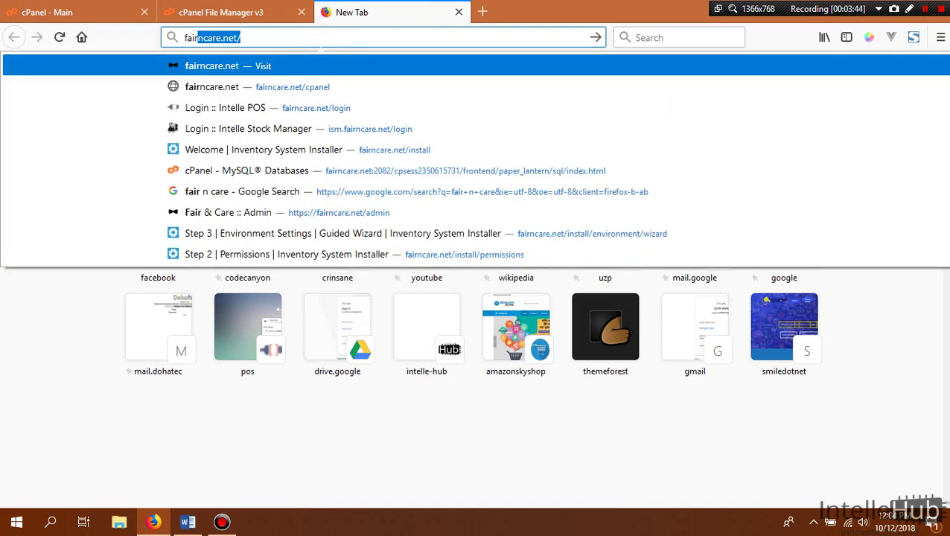
pyautogui.press('Return')
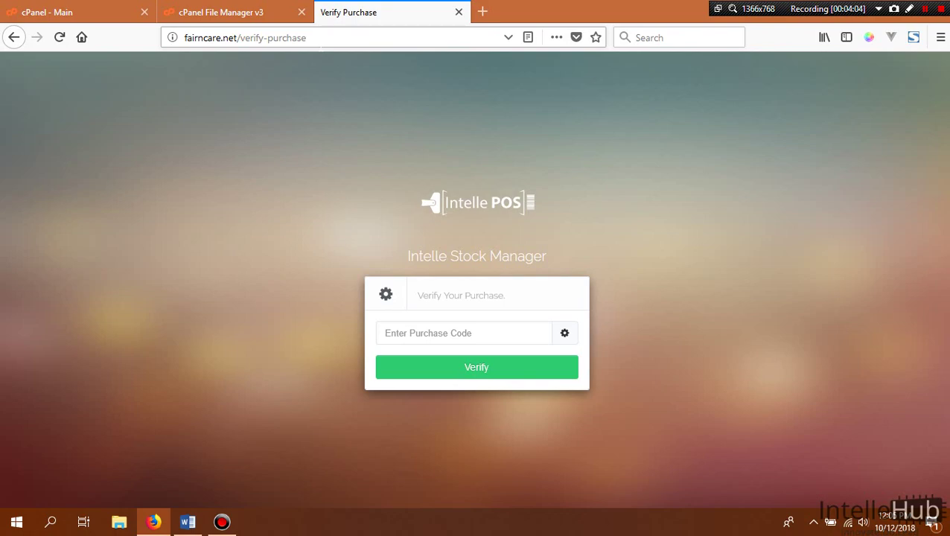
# Step: Enter the purchase code in the Verify Your Purchase form and verify it to reach the installer
pyautogui.press('super')
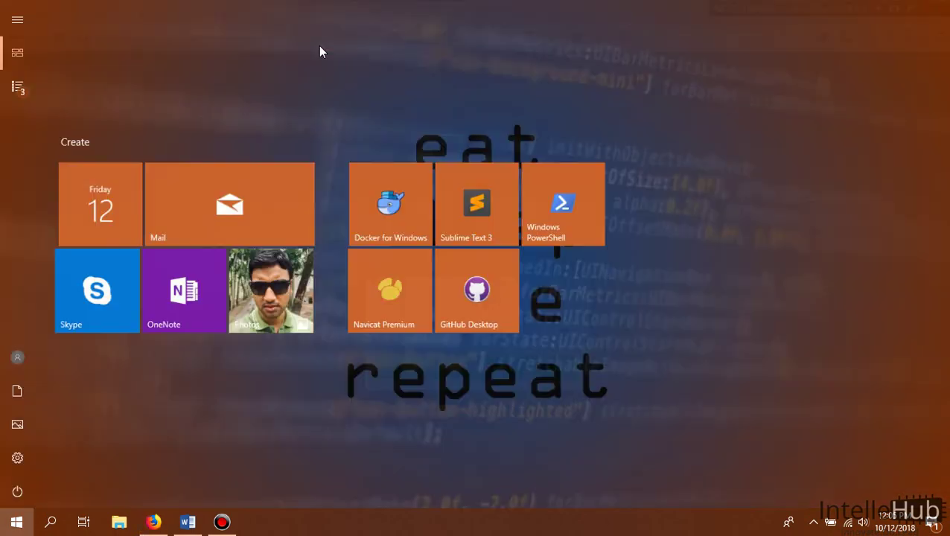
pyautogui.press('super')
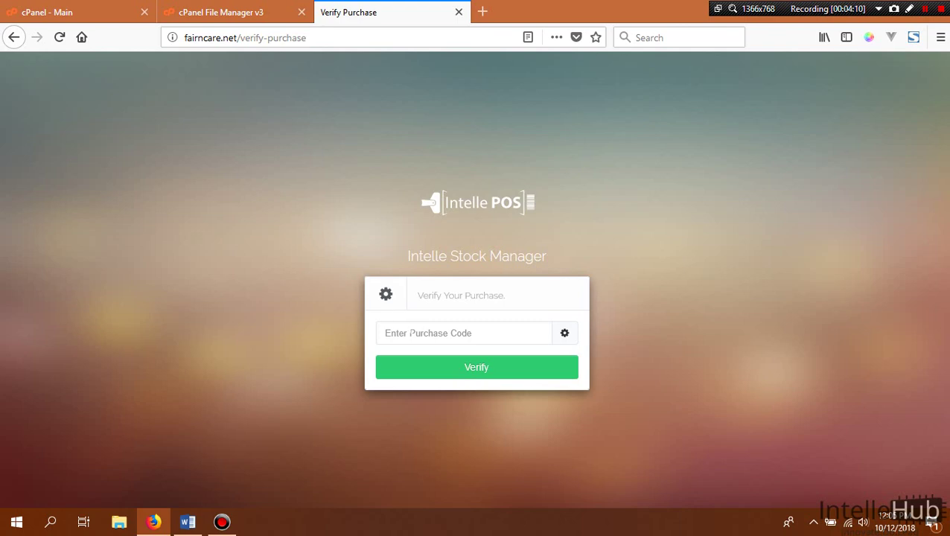
pyautogui.click(411, 333)
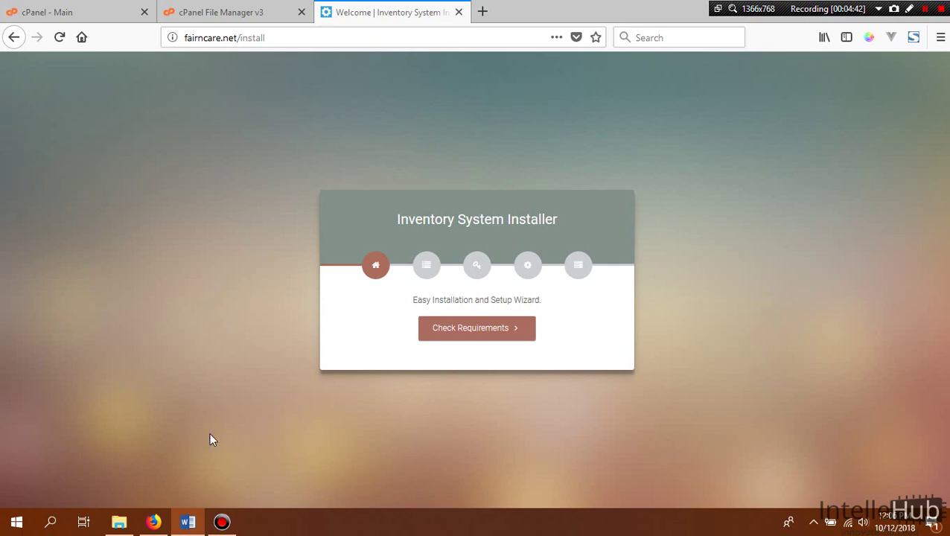
# Step: Run the installer's server requirements check and review the required PHP version
pyautogui.click(282, 384)
pyautogui.click(449, 341)
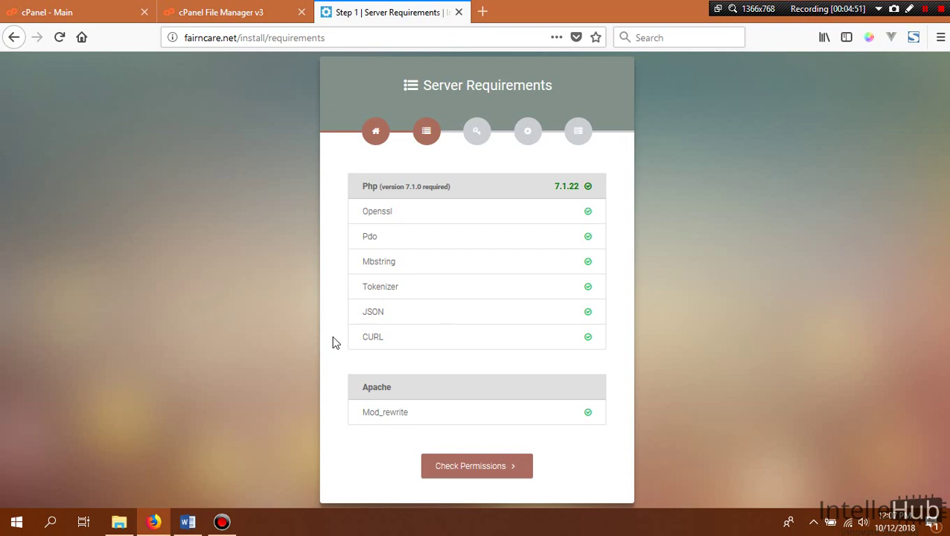
pyautogui.click(248, 308)
pyautogui.moveTo(381, 187); pyautogui.dragTo(449, 187)
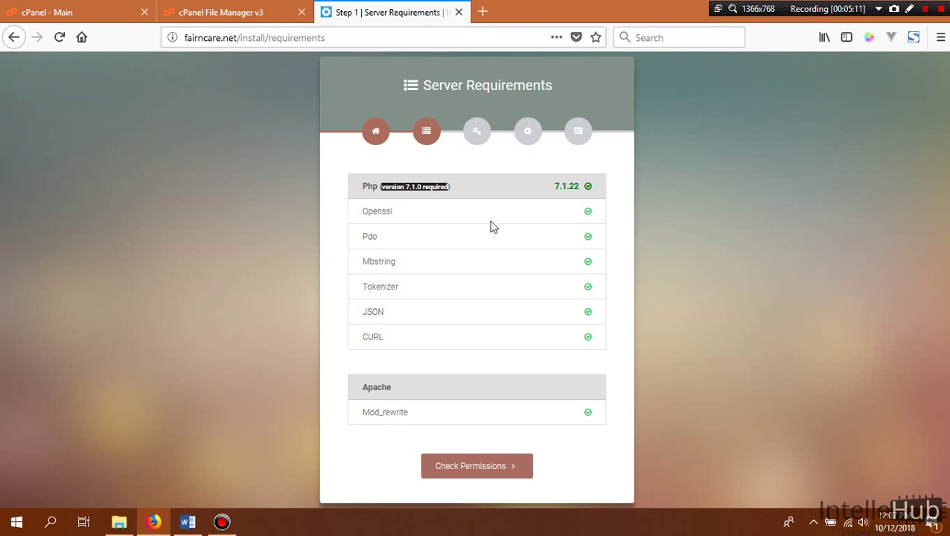
# Step: Check the storage and bootstrap folder permissions and continue to the environment configuration
pyautogui.click(465, 469)
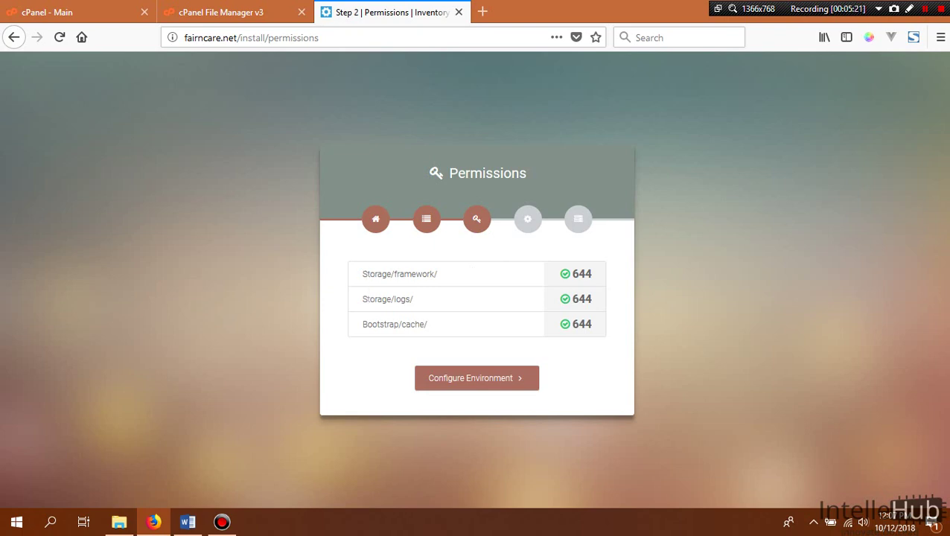
pyautogui.moveTo(363, 301); pyautogui.dragTo(428, 306)
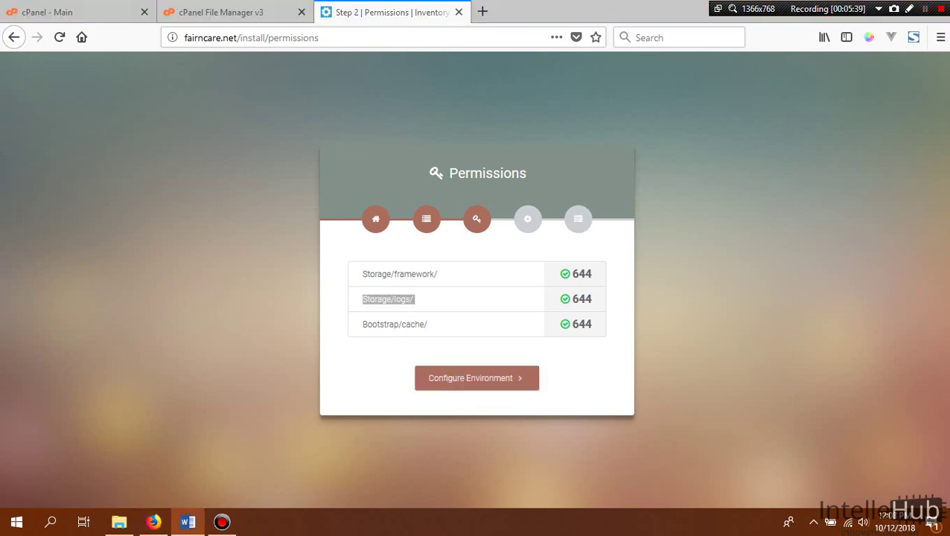
pyautogui.click(505, 381)
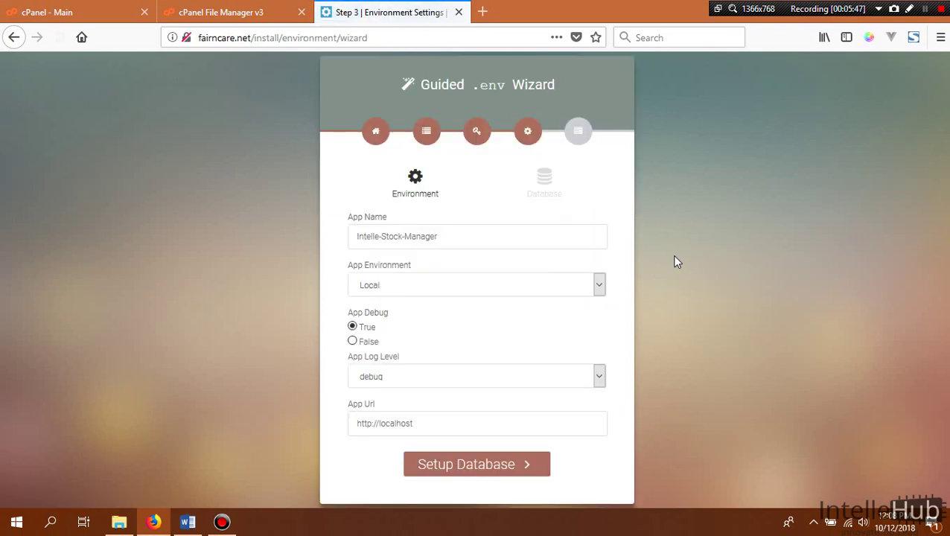
# Step: Set the App Name in the environment settings to Intelle-POS
pyautogui.tripleClick(441, 236)
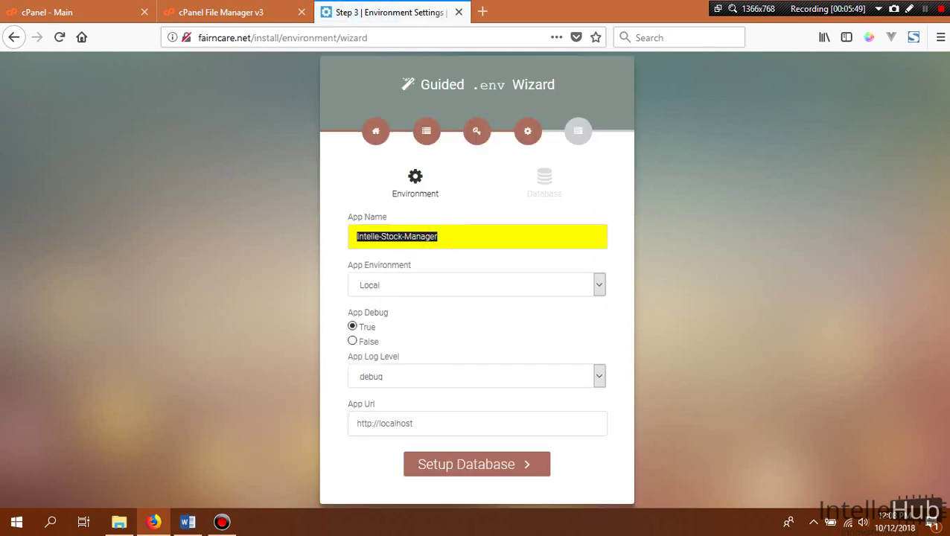
pyautogui.write('Intelle-')
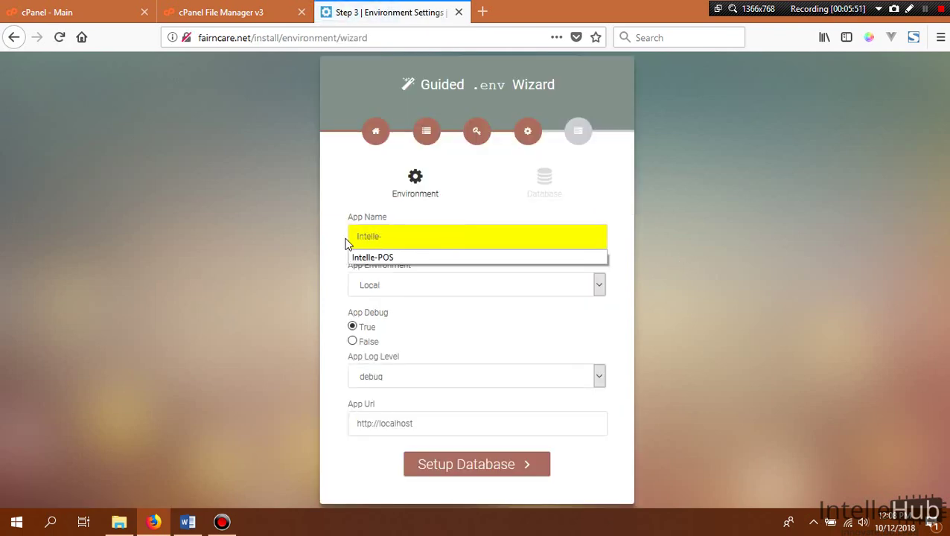
pyautogui.write('POS')
pyautogui.click(219, 237)
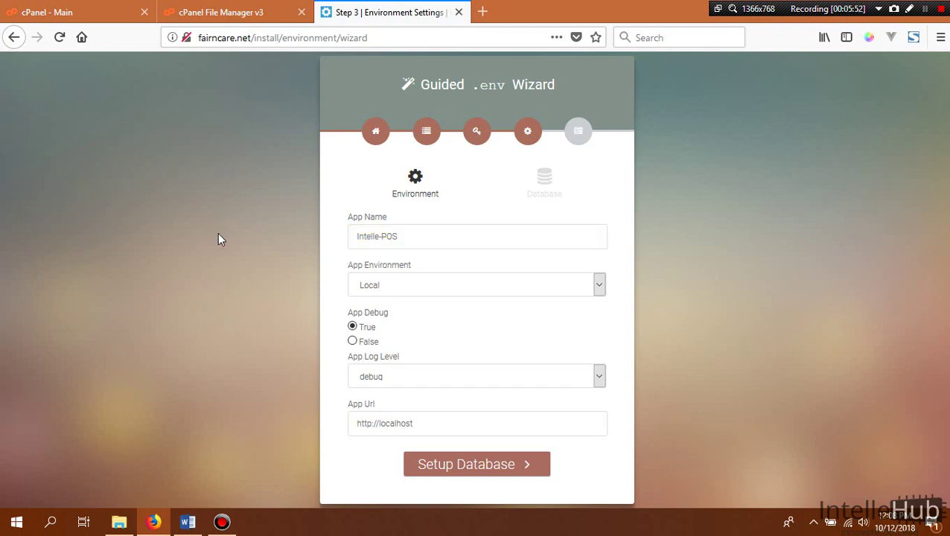
# Step: Review the App Url, continue to the database setup, and decline saving the login in the browser
pyautogui.moveTo(416, 424); pyautogui.dragTo(357, 423)
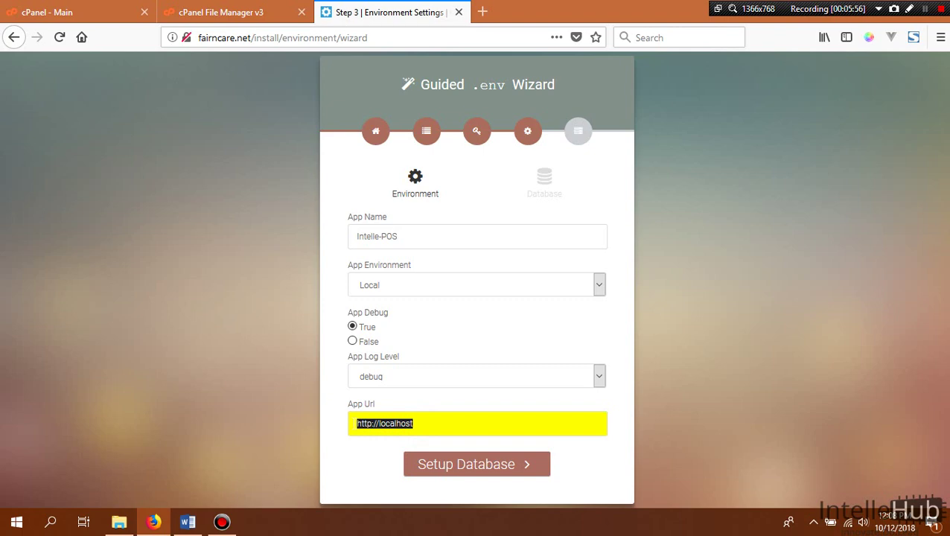
pyautogui.doubleClick(246, 37)
pyautogui.click(270, 350)
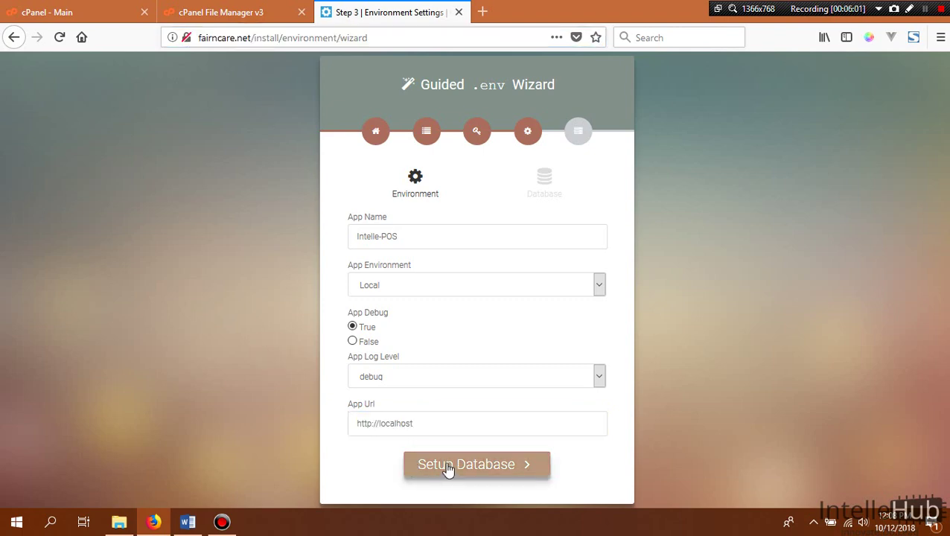
pyautogui.click(448, 467)
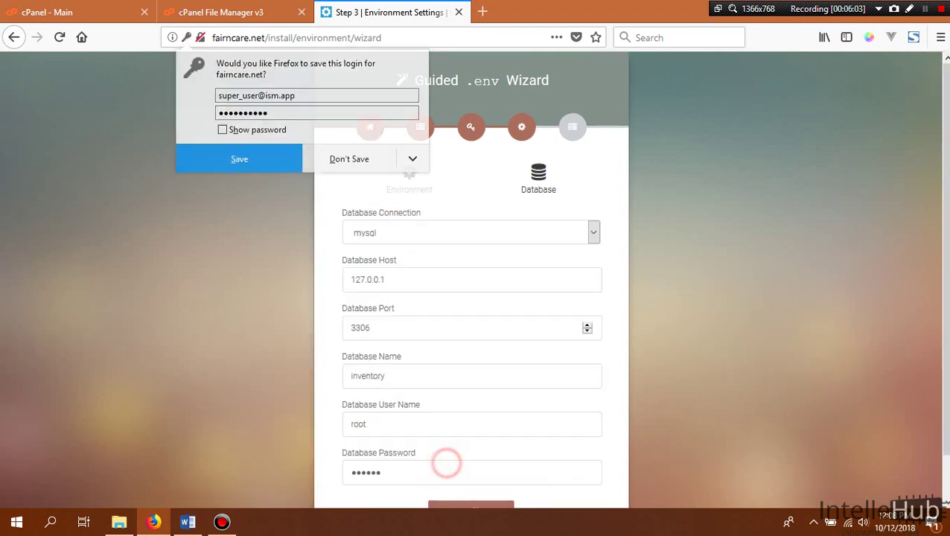
pyautogui.click(347, 155)
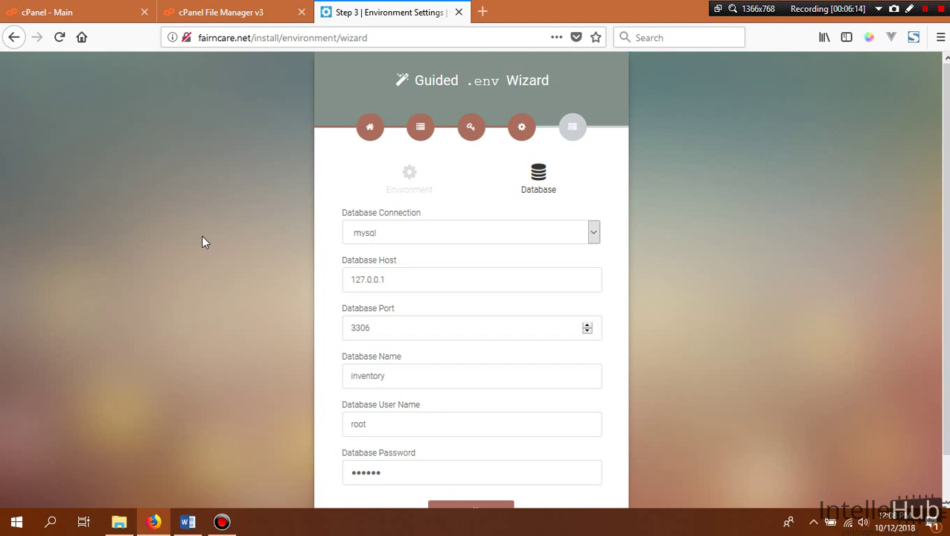
# Step: Examine the database connection options, host, port and database name in the installer's database settings
pyautogui.click(405, 237)
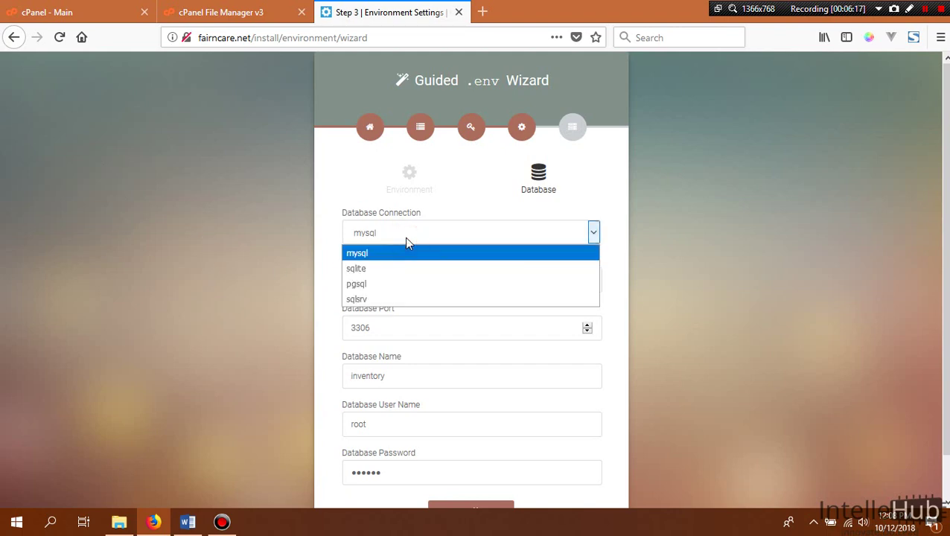
pyautogui.click(404, 237)
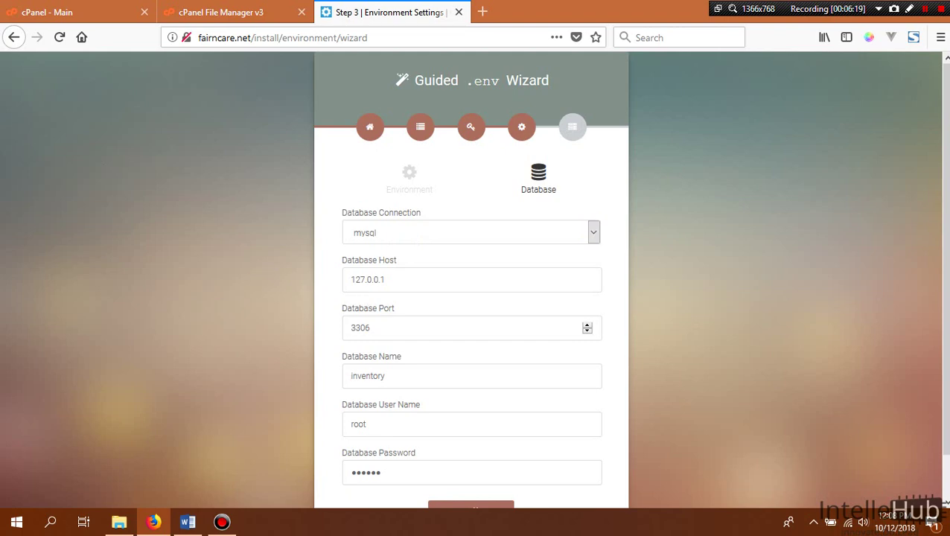
pyautogui.tripleClick(393, 278)
pyautogui.click(216, 308)
pyautogui.scroll(-1, 216, 308)
pyautogui.tripleClick(388, 283)
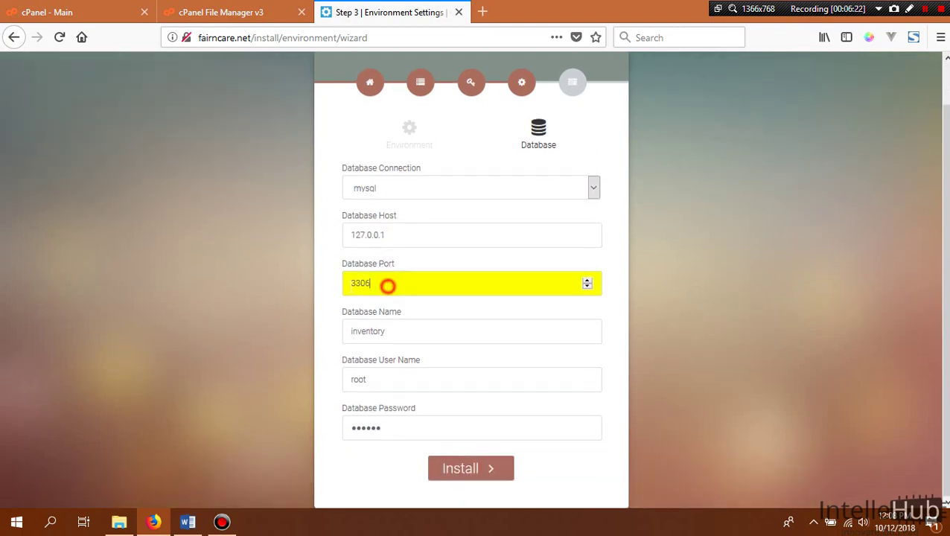
pyautogui.click(276, 301)
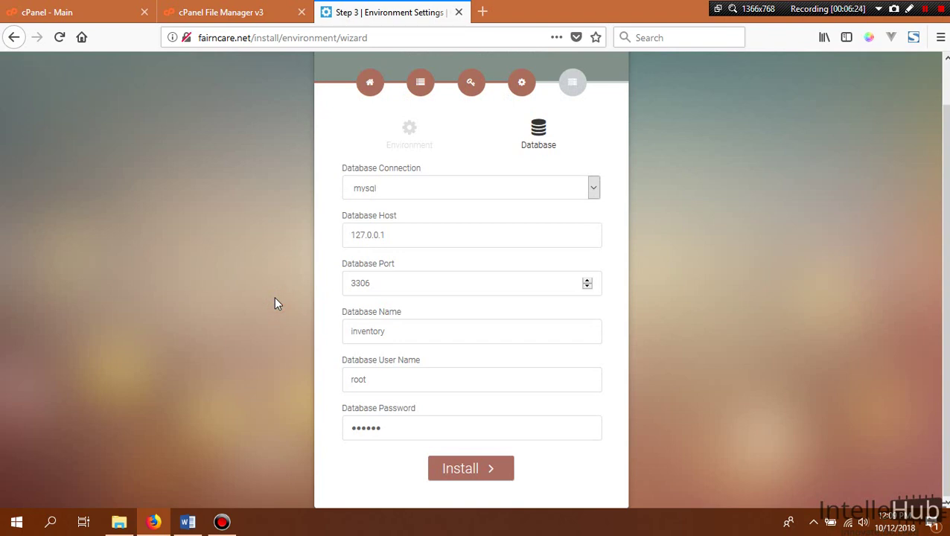
pyautogui.click(468, 476)
pyautogui.doubleClick(396, 332)
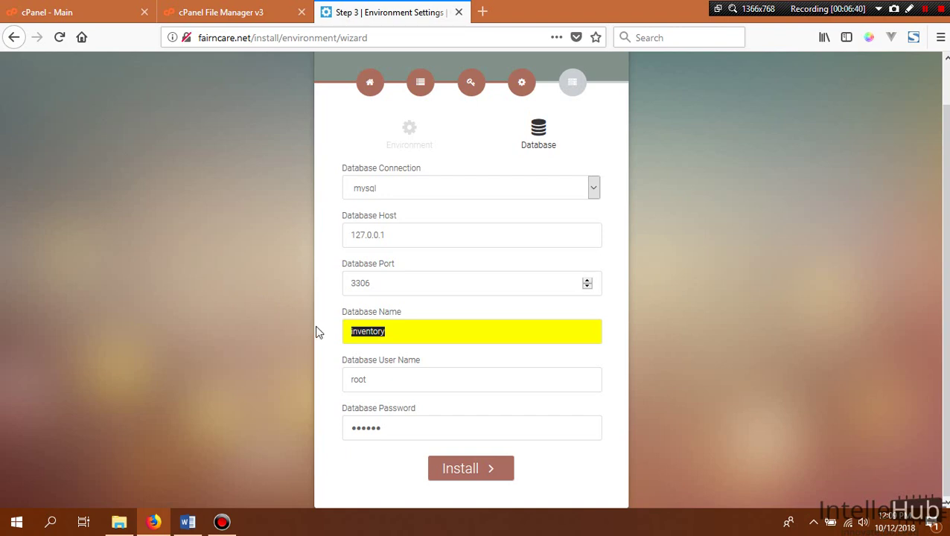
pyautogui.click(193, 229)
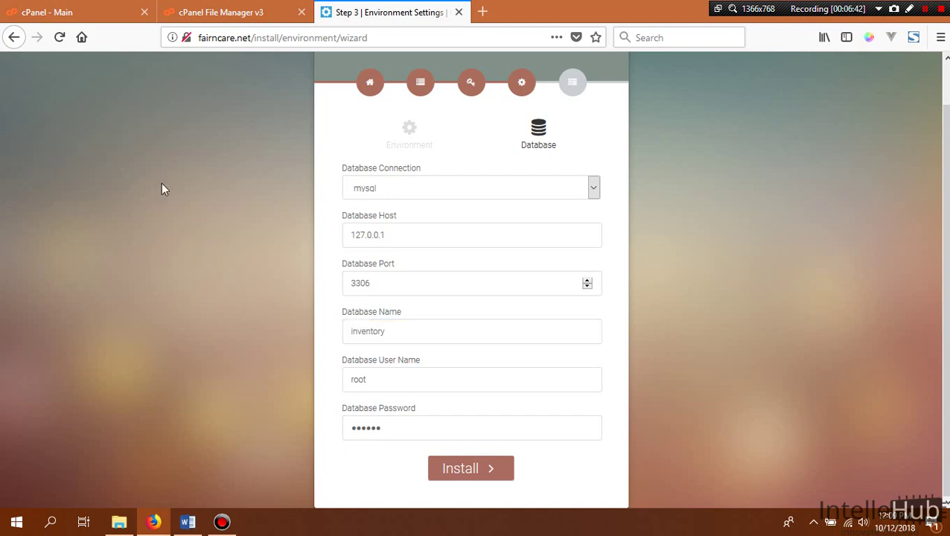
# Step: Switch to cPanel, open MySQL Databases and check the current databases list
pyautogui.click(90, 12)
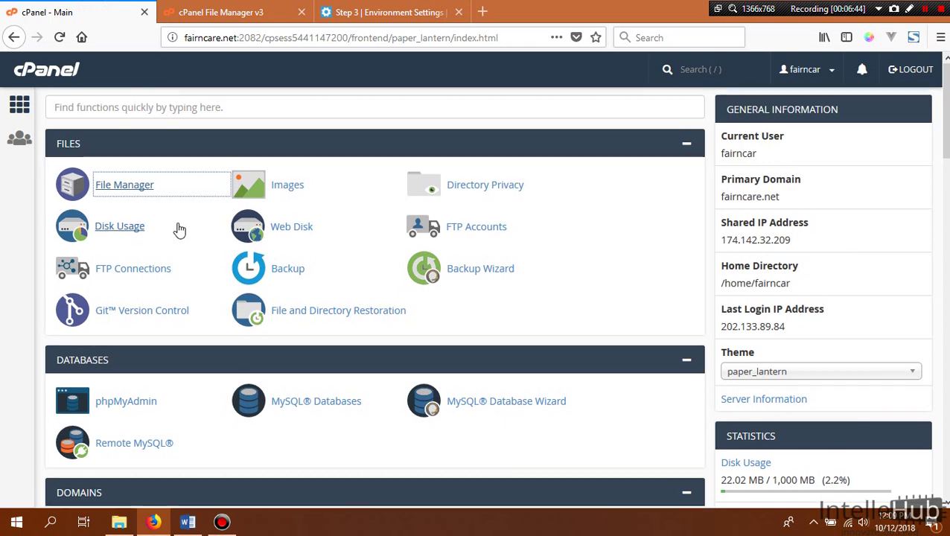
pyautogui.scroll(-2, 224, 290)
pyautogui.click(320, 336)
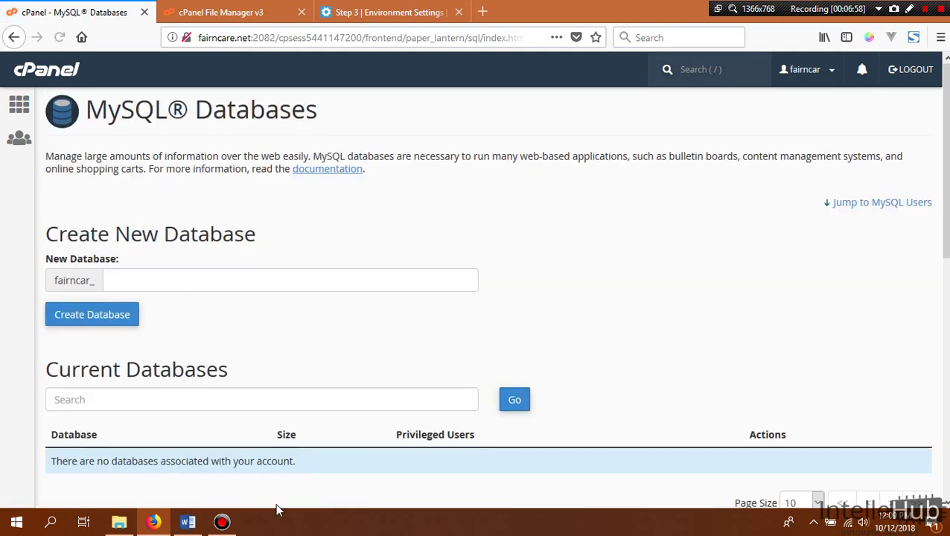
pyautogui.scroll(-3, 268, 447)
pyautogui.moveTo(62, 250); pyautogui.dragTo(296, 250)
pyautogui.scroll(2, 261, 333)
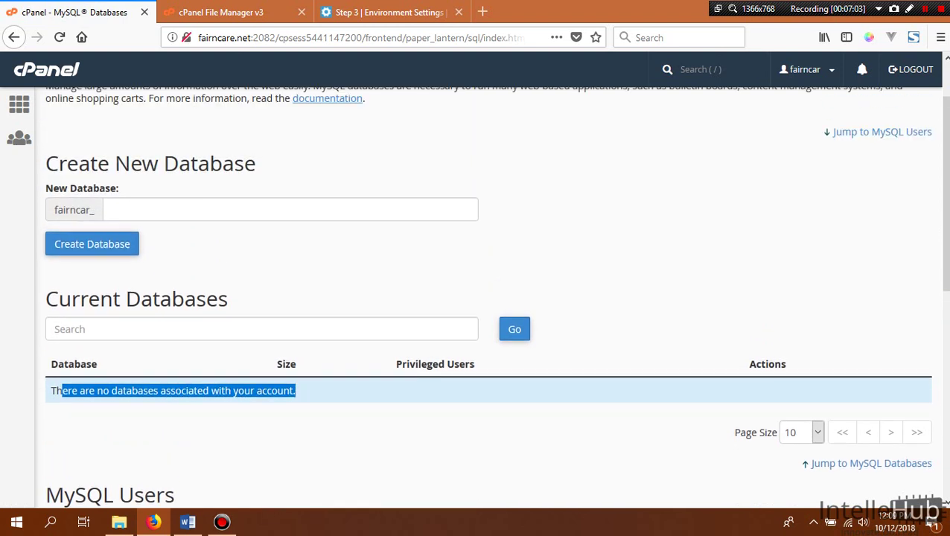
# Step: Create a new MySQL database named pos under the fairncar_ prefix
pyautogui.click(157, 214)
pyautogui.write('po')
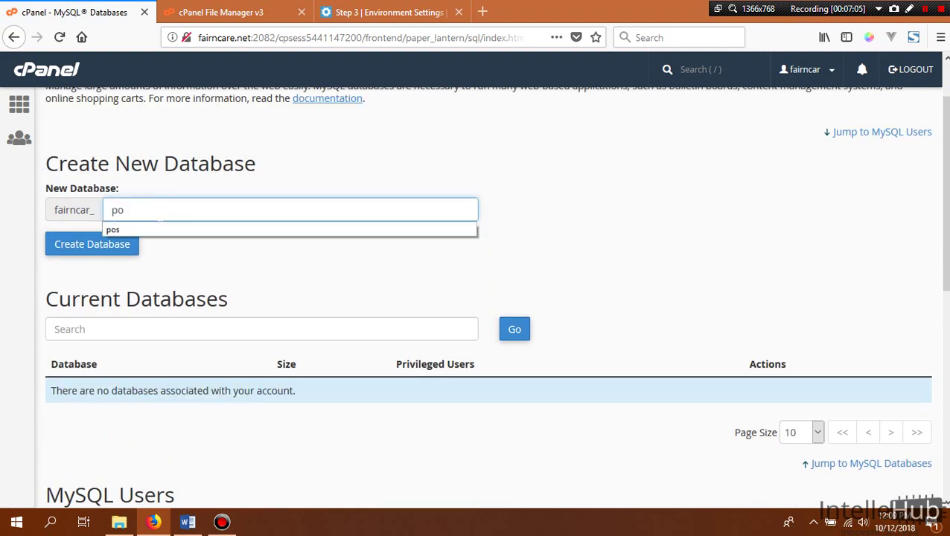
pyautogui.write('s')
pyautogui.click(559, 209)
pyautogui.click(72, 254)
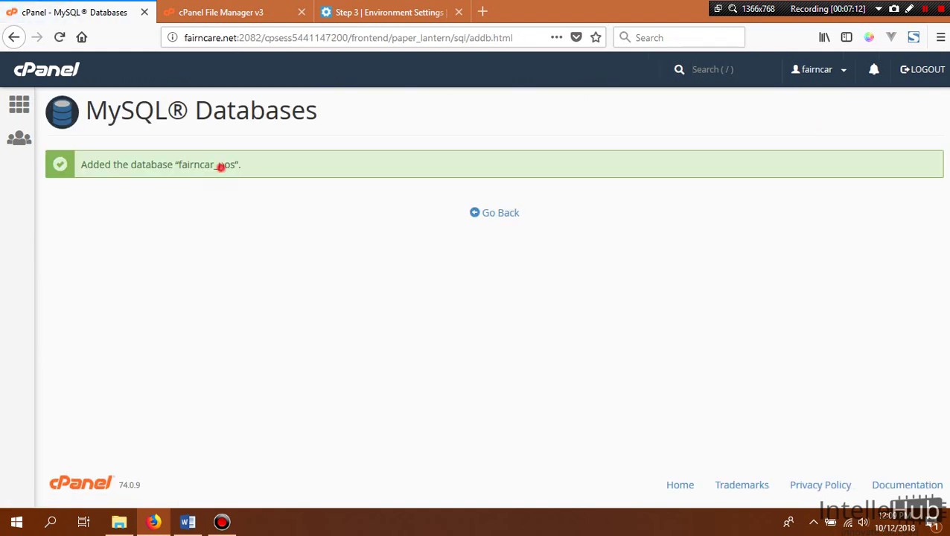
# Step: Copy the new database's full name and set the installer's Database Name to fairncar_pos
pyautogui.doubleClick(219, 165)
pyautogui.hotkey('ctrl', 'c')
pyautogui.click(488, 215)
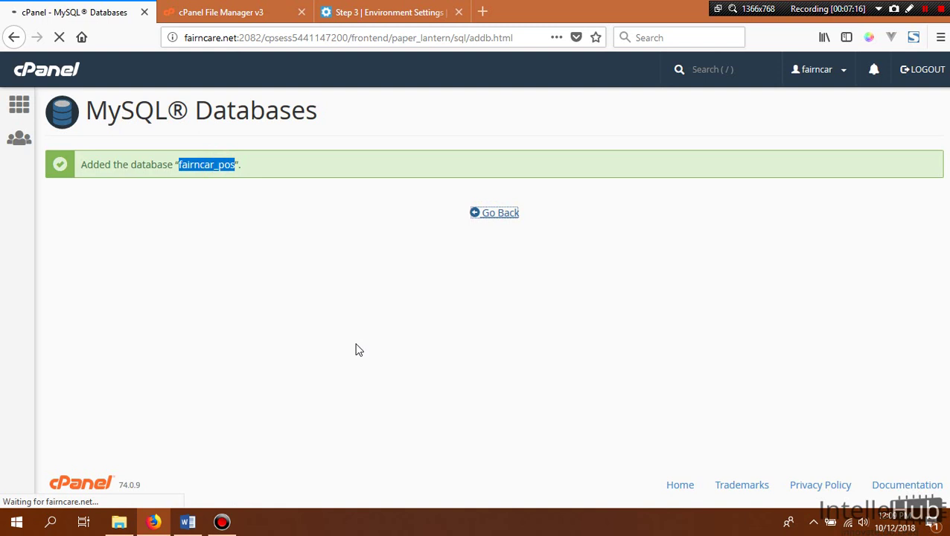
pyautogui.click(354, 8)
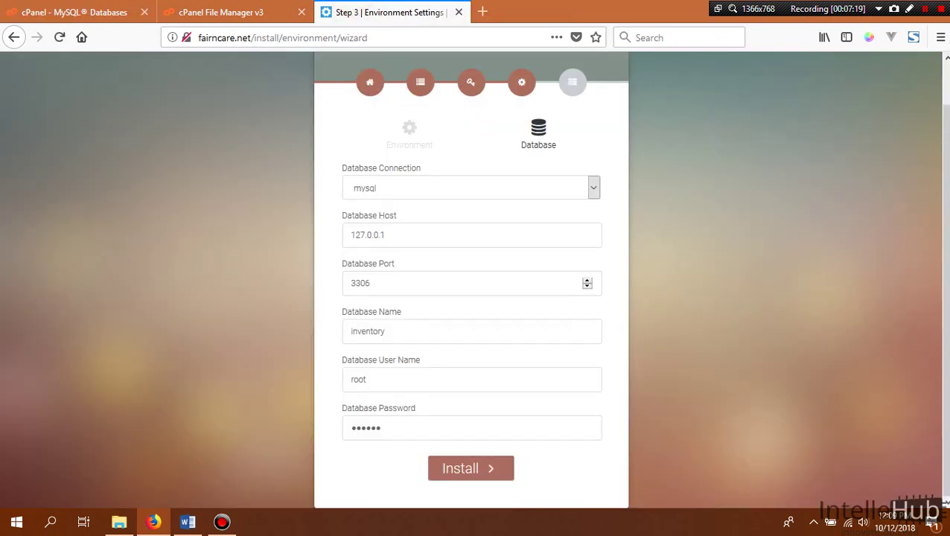
pyautogui.moveTo(364, 332); pyautogui.dragTo(400, 329)
pyautogui.doubleClick(400, 328)
pyautogui.hotkey('ctrl', 'v')
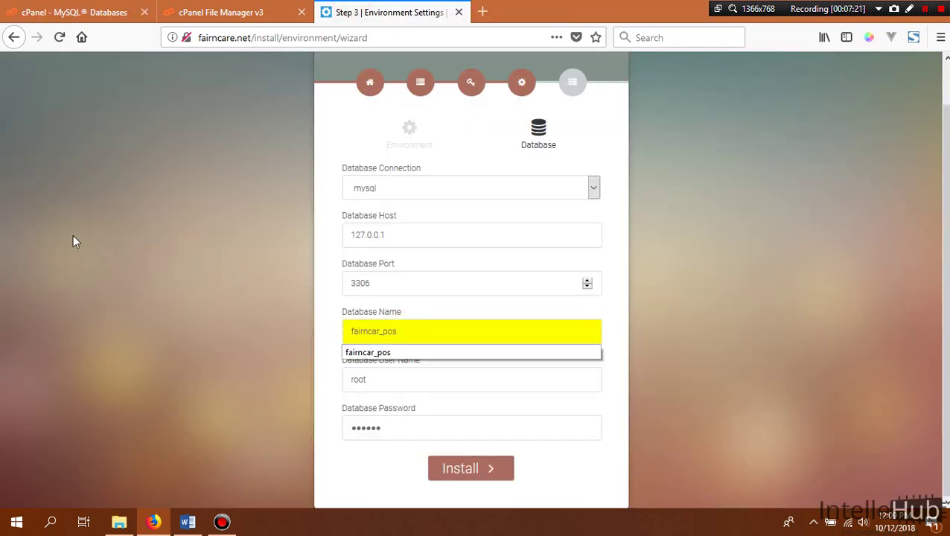
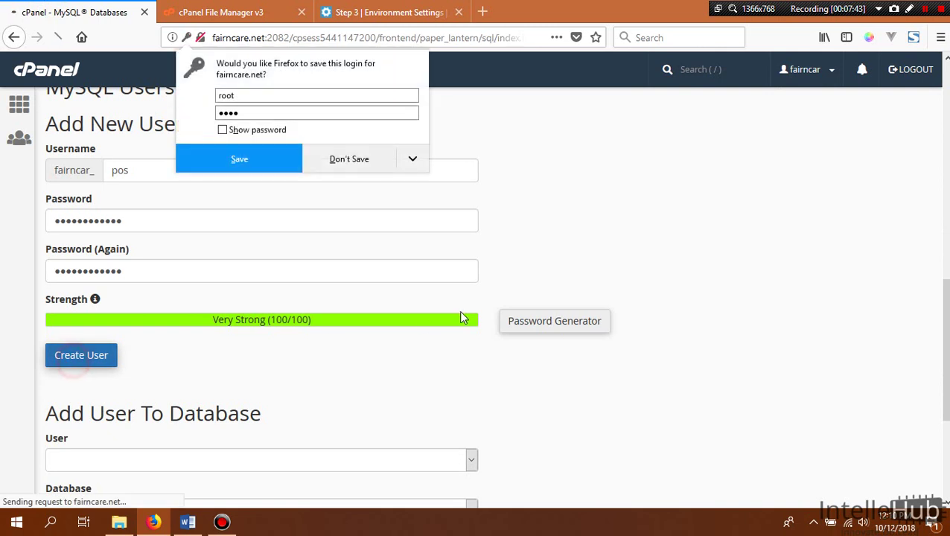
# Step: Decline saving the login, return to the MySQL Databases page and copy the new user's name from Current Users
pyautogui.click(360, 159)
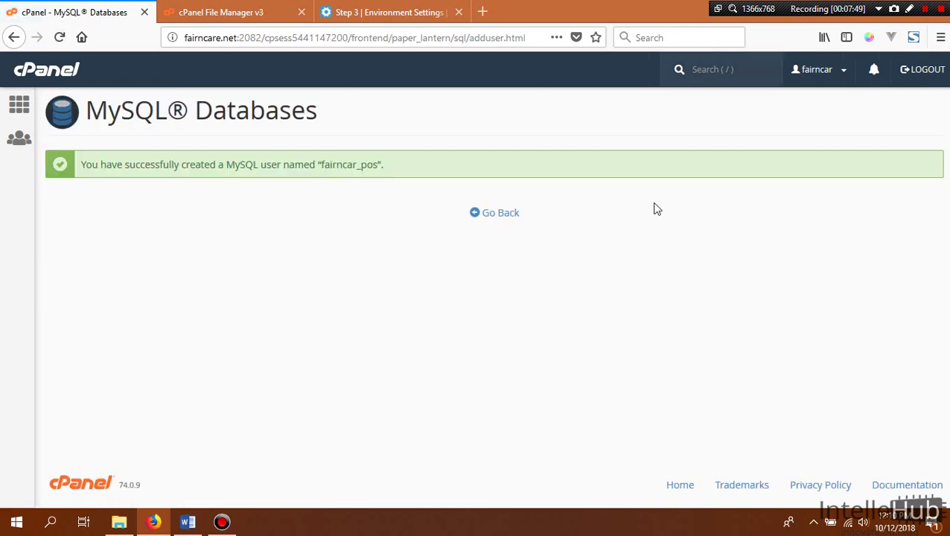
pyautogui.click(497, 216)
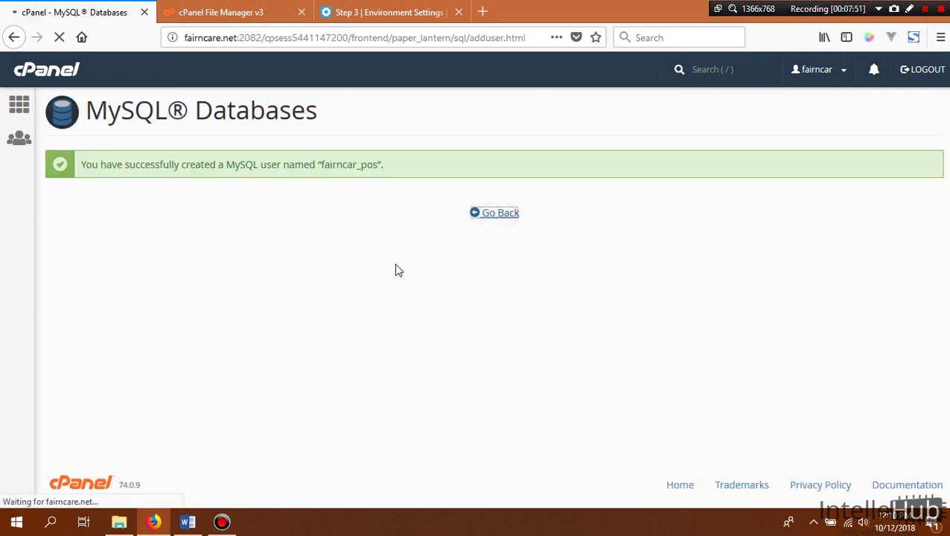
pyautogui.scroll(-8, 269, 366)
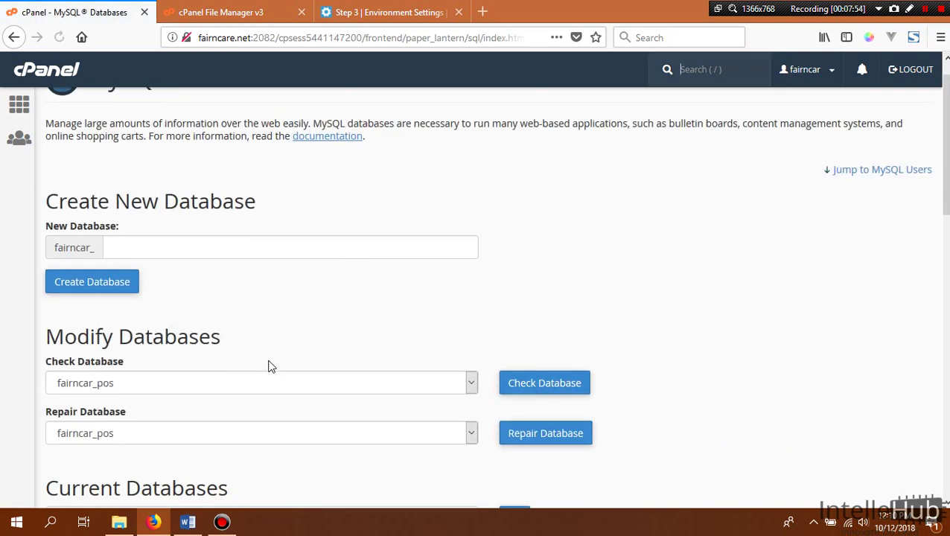
pyautogui.scroll(3, 269, 366)
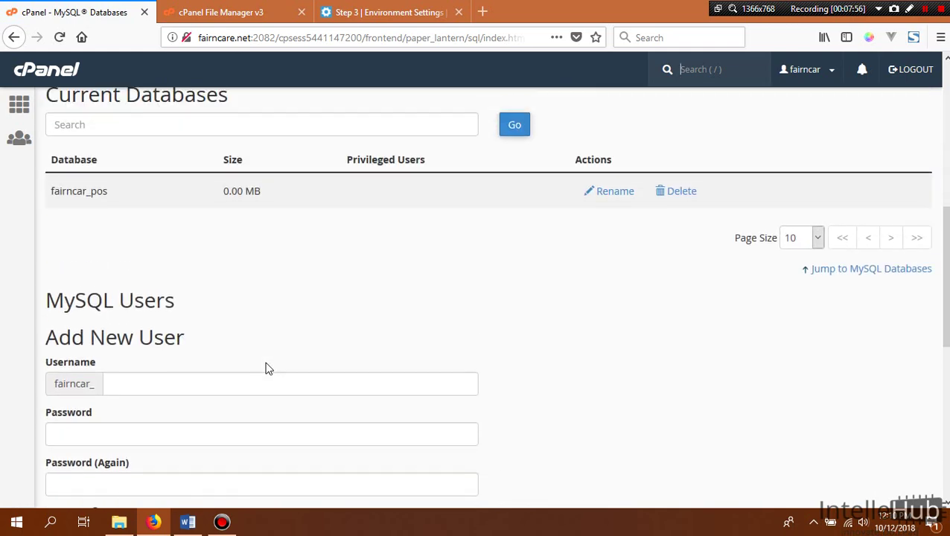
pyautogui.scroll(-10, 267, 368)
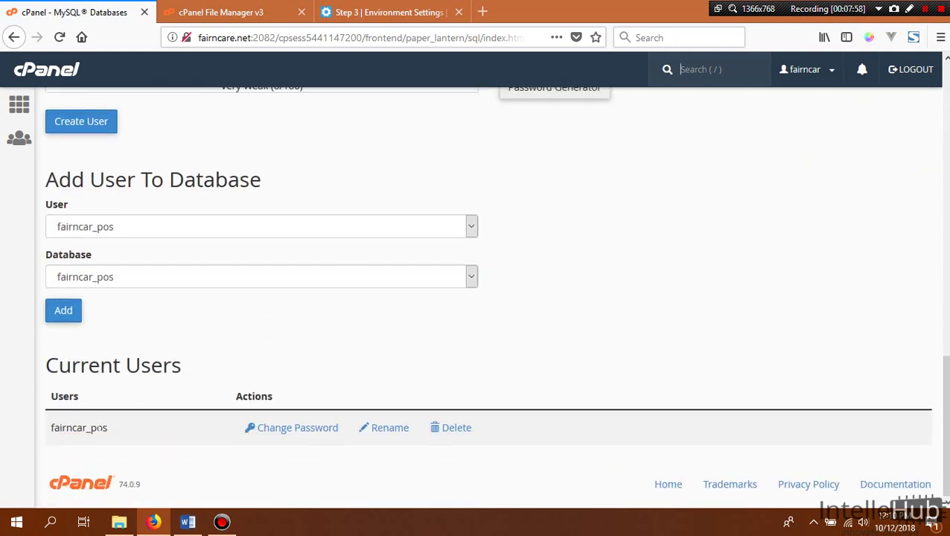
pyautogui.doubleClick(79, 429)
pyautogui.hotkey('ctrl', 'c')
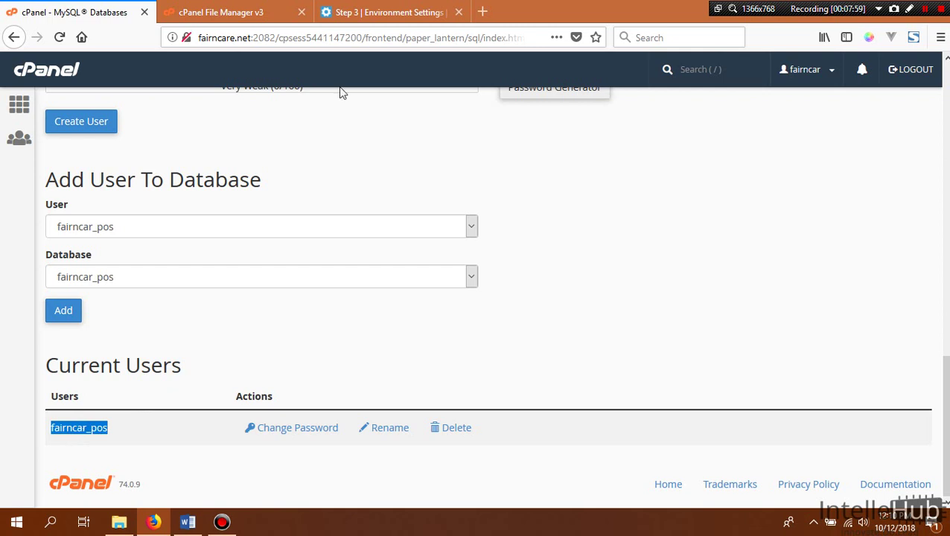
# Step: Set the Database User Name in the installer's database settings to fairncar_pos
pyautogui.click(391, 11)
pyautogui.hotkey('shift', 'Tab')
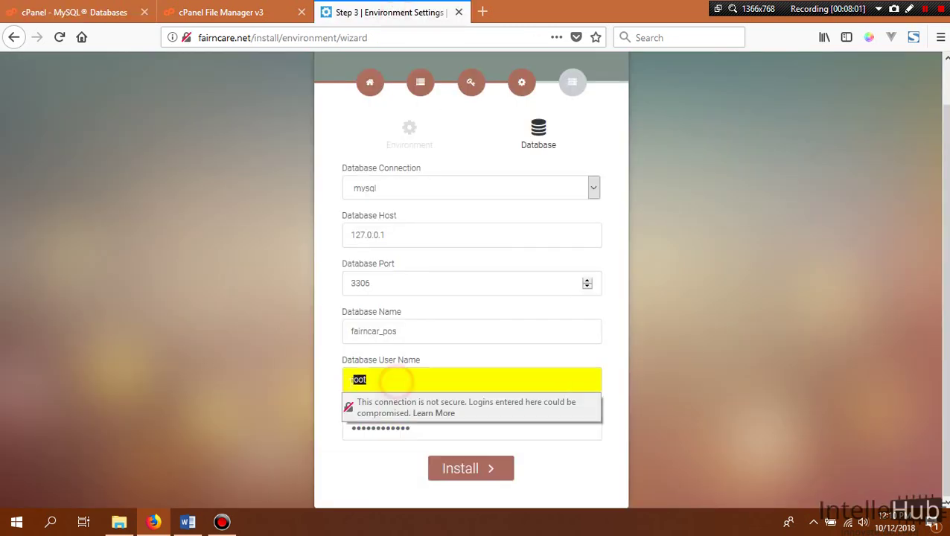
pyautogui.hotkey('ctrl', 'v')
pyautogui.click(193, 289)
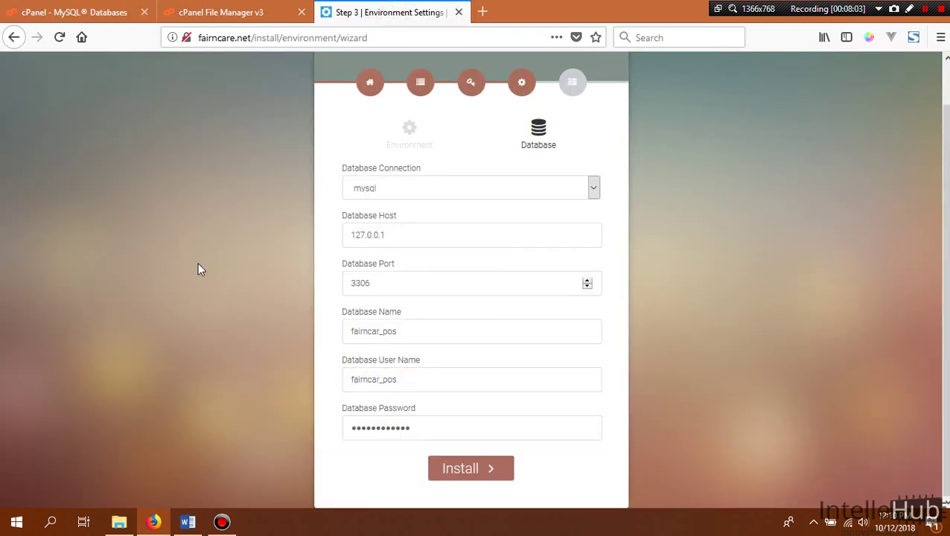
# Step: Return to the MySQL Databases page and add the user fairncar_pos to the database fairncar_pos
pyautogui.click(65, 11)
pyautogui.scroll(10, 253, 337)
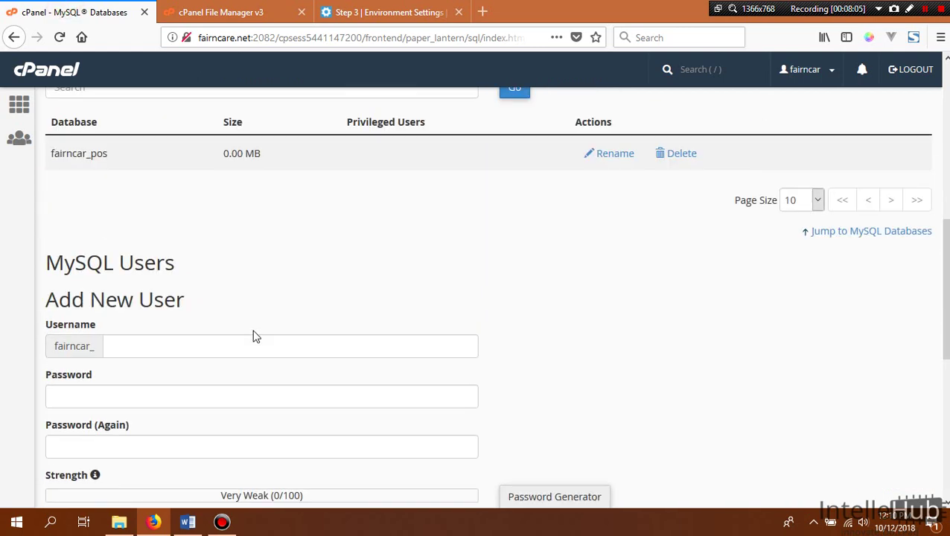
pyautogui.scroll(-5, 254, 336)
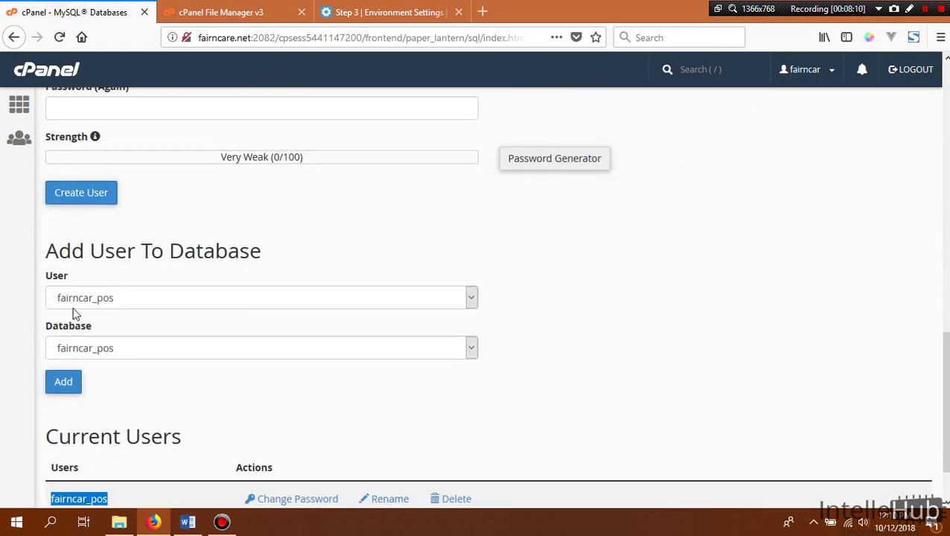
pyautogui.click(62, 387)
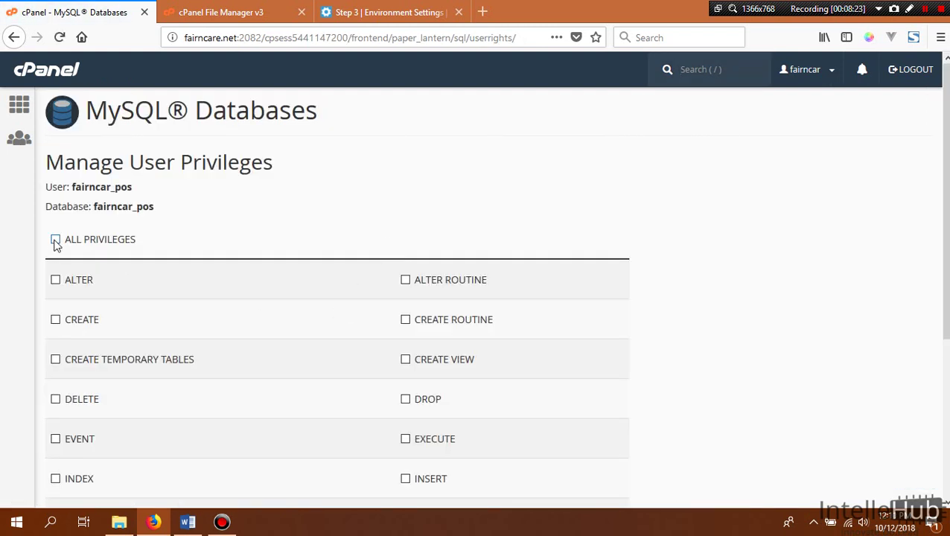
# Step: Grant fairncar_pos all privileges on the fairncar_pos database, save the changes and go back to the databases overview
pyautogui.click(55, 240)
pyautogui.scroll(-3, 166, 286)
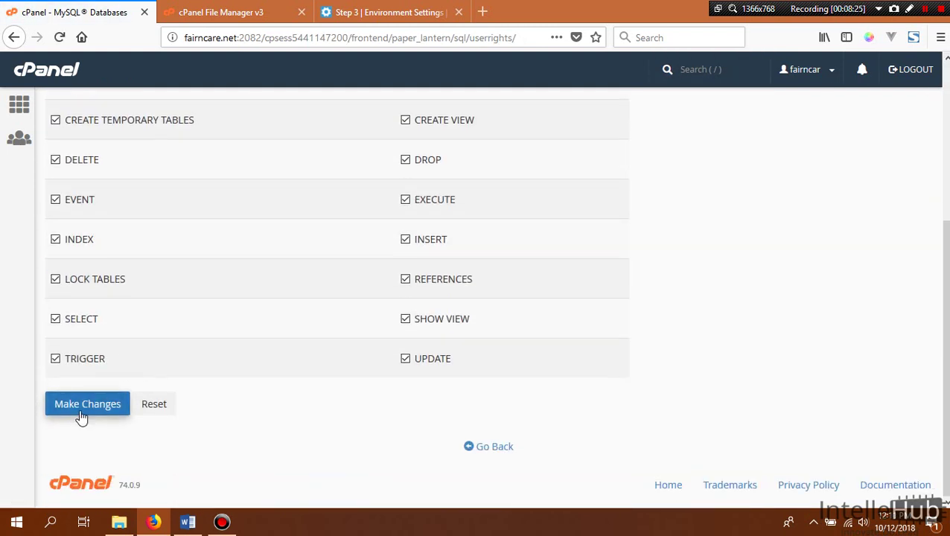
pyautogui.click(82, 408)
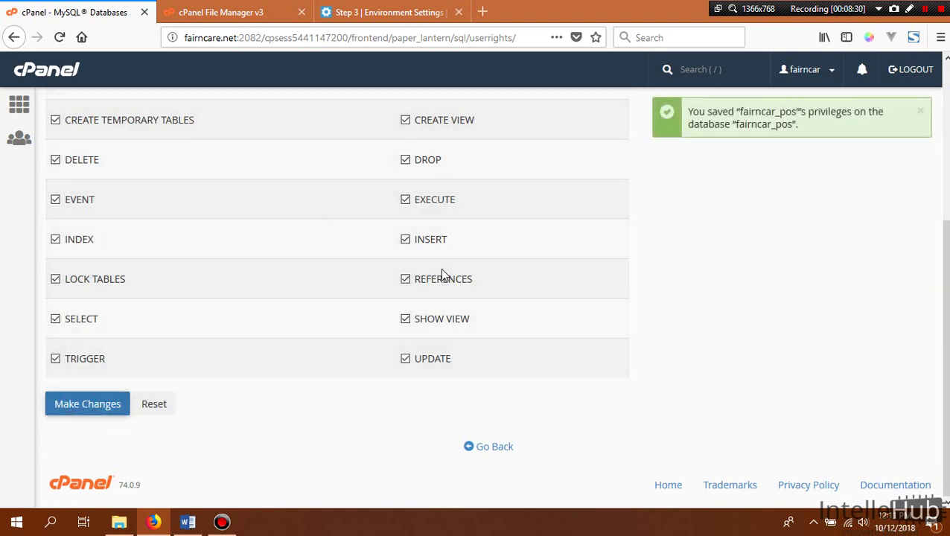
pyautogui.click(492, 447)
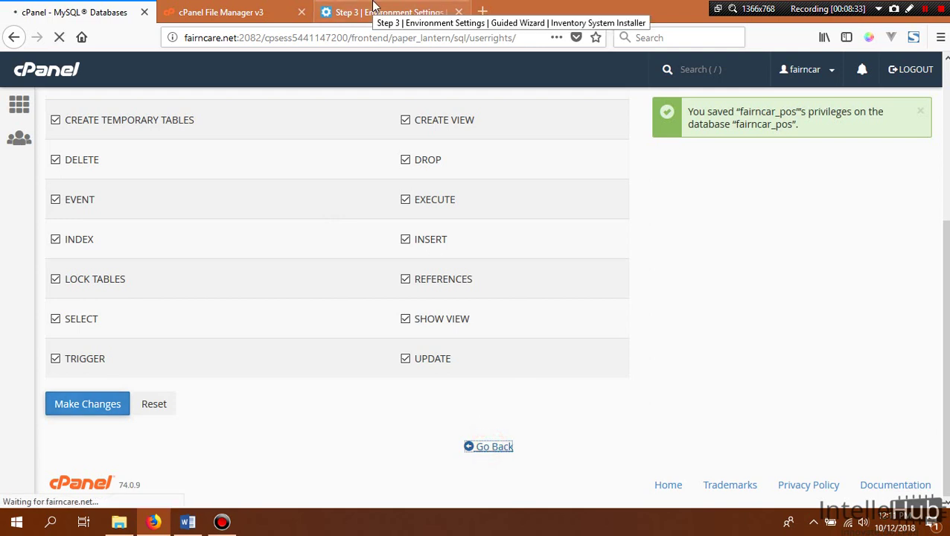
# Step: Return to the installer, start the installation with the entered database settings and decline saving the login
pyautogui.click(375, 9)
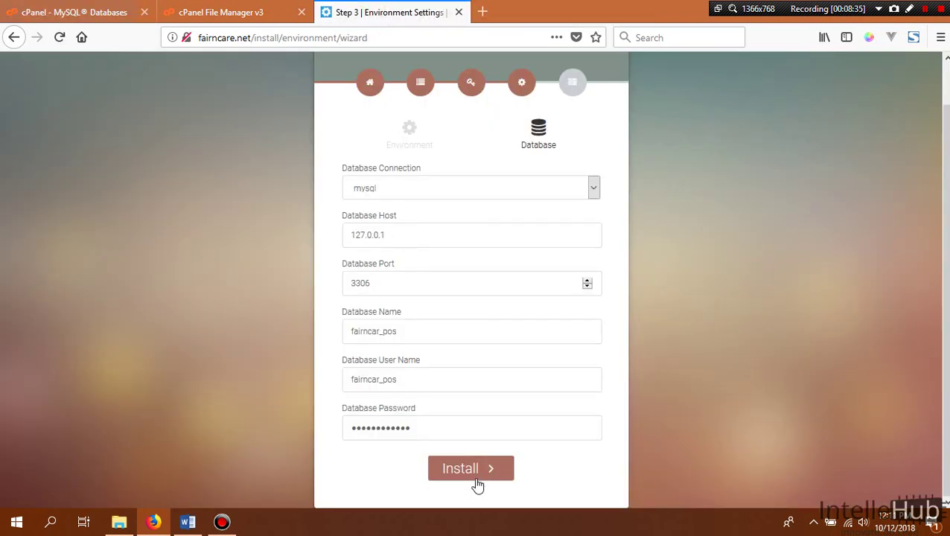
pyautogui.click(448, 476)
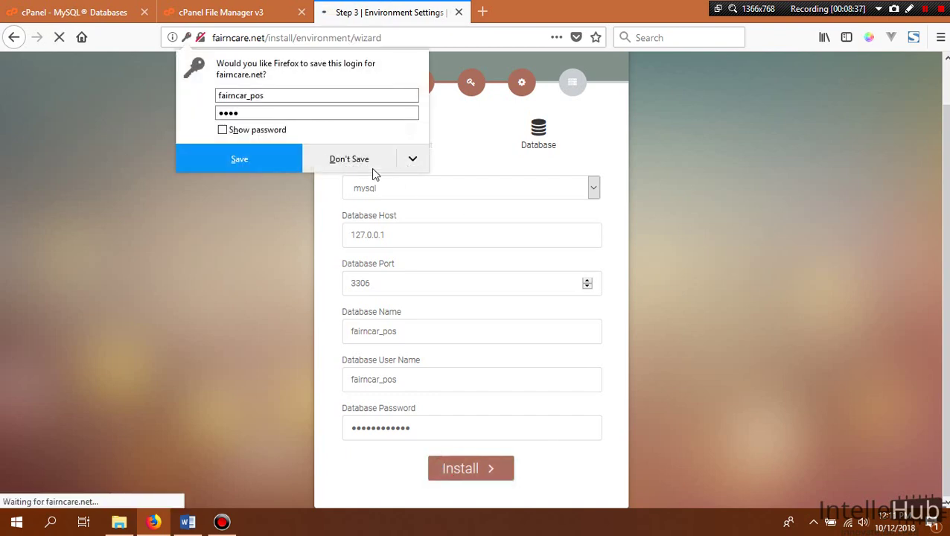
pyautogui.click(349, 158)
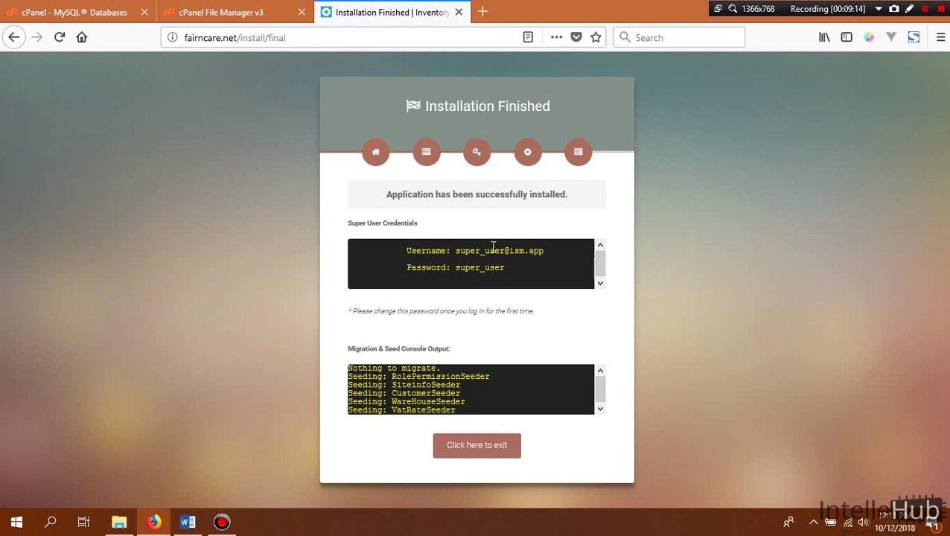
# Step: Check the super user username and password on the Installation Finished page, and exit the installer
pyautogui.moveTo(454, 251); pyautogui.dragTo(543, 251)
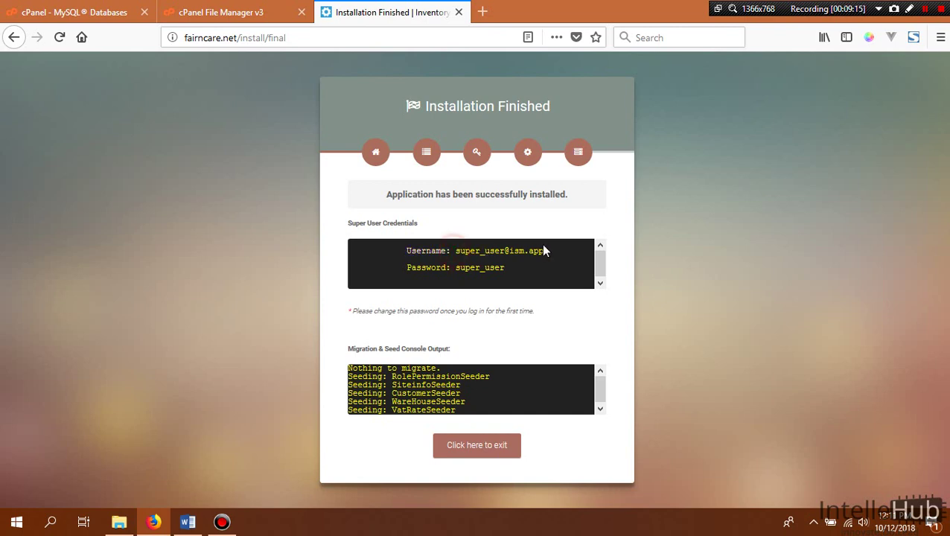
pyautogui.click(459, 267)
pyautogui.click(472, 454)
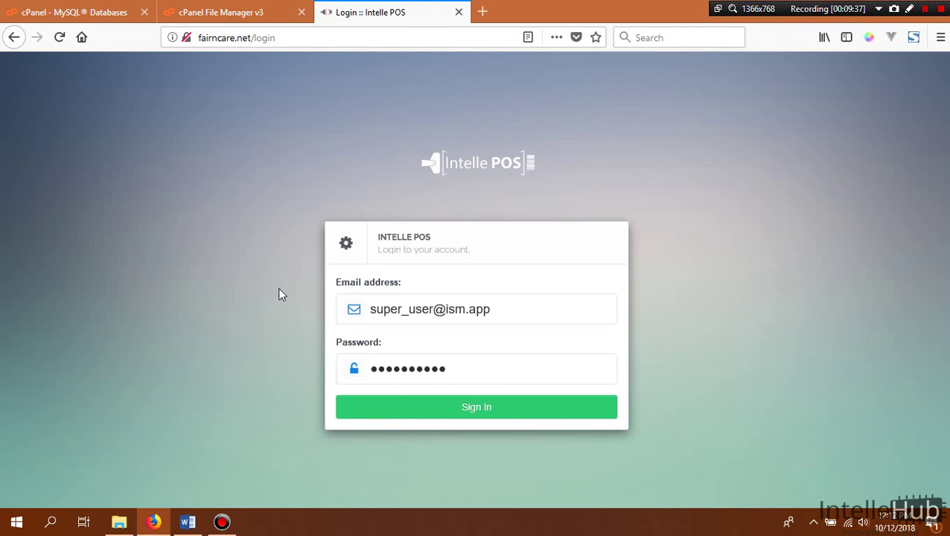
# Step: Sign in to Intelle POS with the prefilled super user credentials and decline saving the login in the browser
pyautogui.click(470, 416)
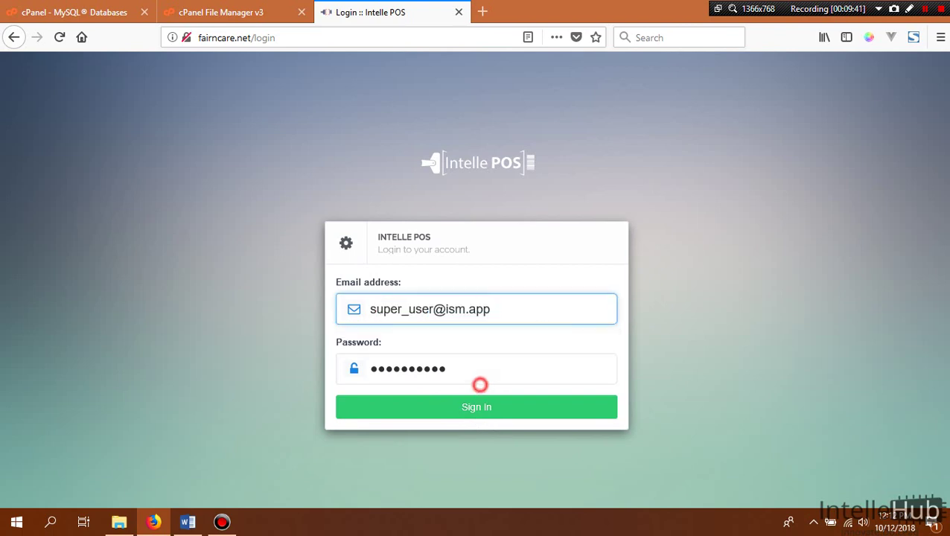
pyautogui.moveTo(386, 368); pyautogui.dragTo(447, 369)
pyautogui.click(159, 434)
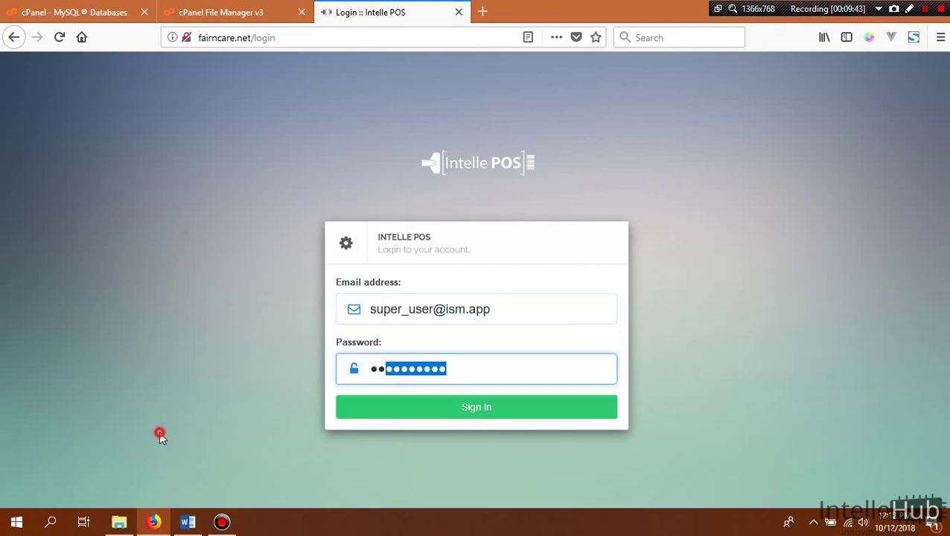
pyautogui.click(440, 413)
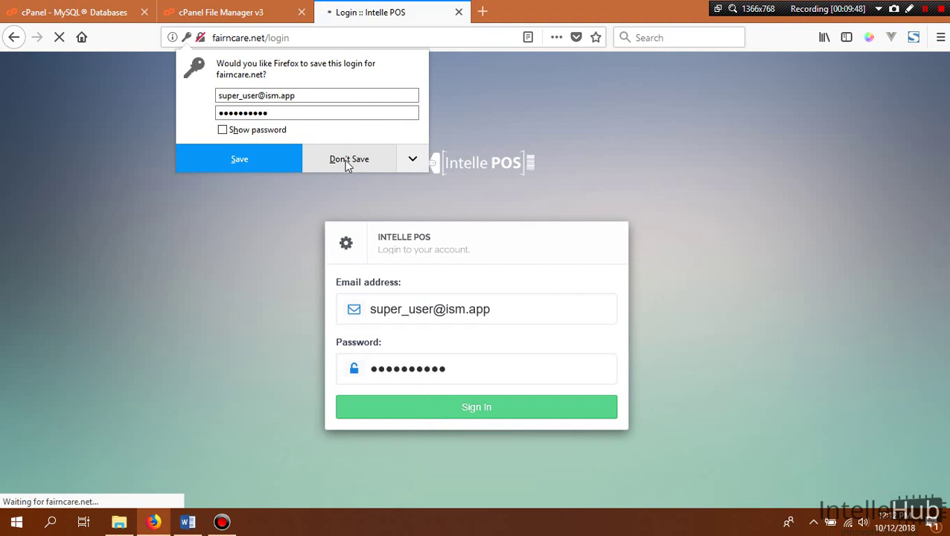
pyautogui.click(347, 161)
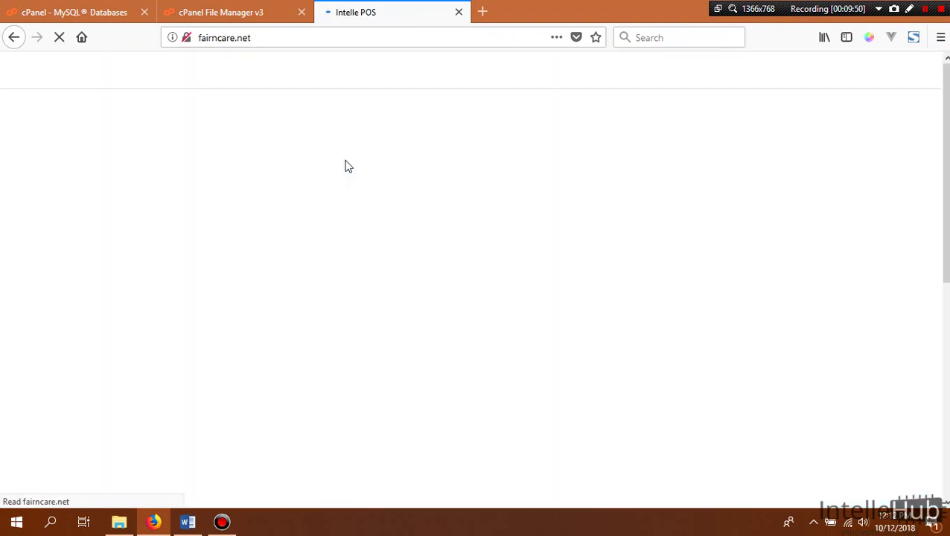
# Step: Look over the dashboard's sales, purchase, transaction and stock charts
pyautogui.scroll(-2, 320, 231)
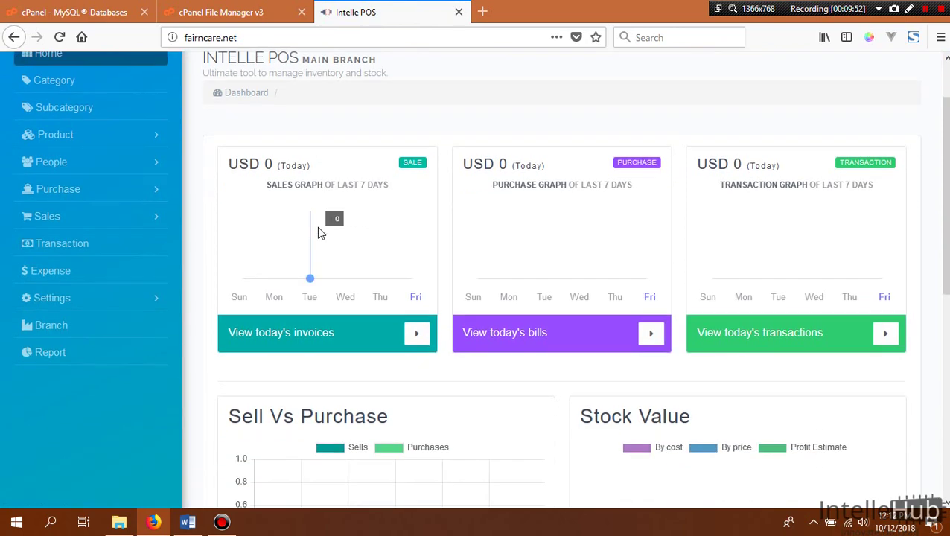
pyautogui.scroll(2, 320, 233)
pyautogui.scroll(-5, 318, 231)
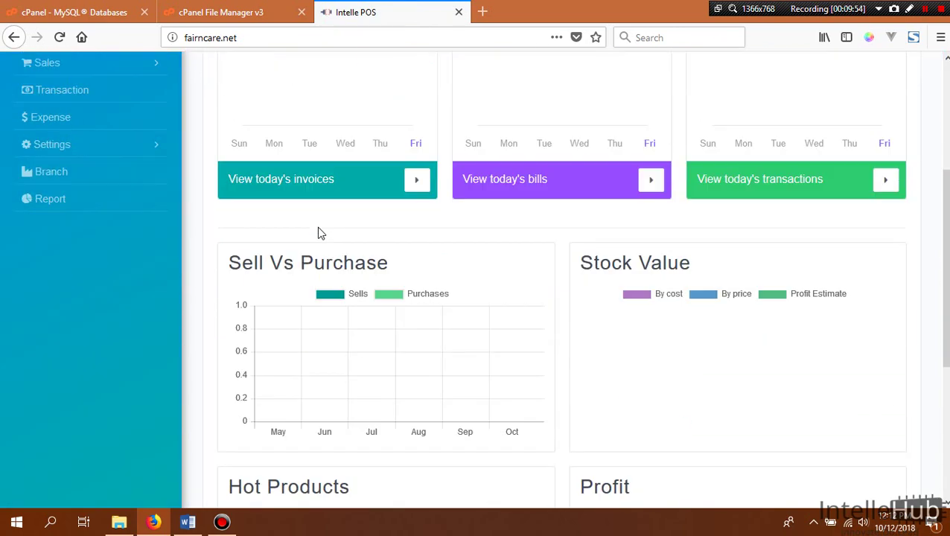
pyautogui.scroll(5, 318, 231)
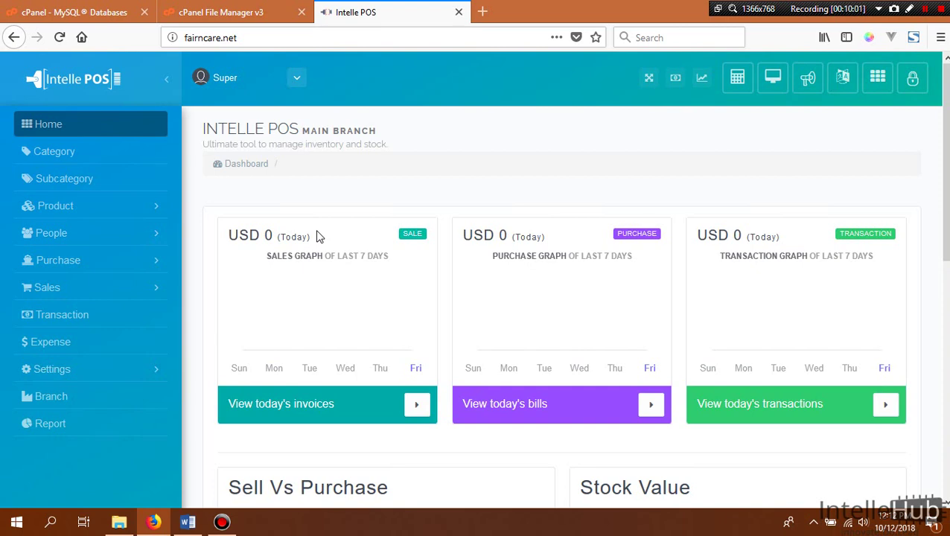
pyautogui.press('XF86MonBrightnessUp')
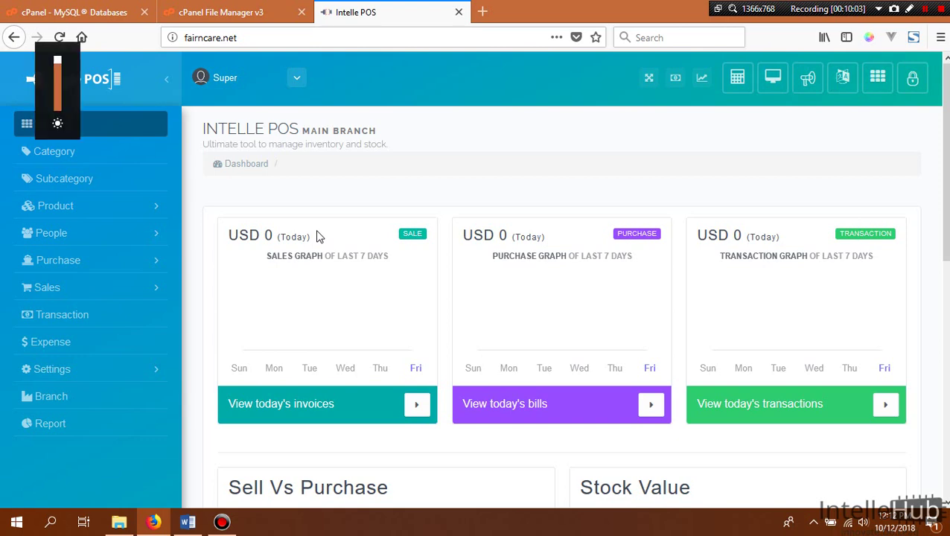